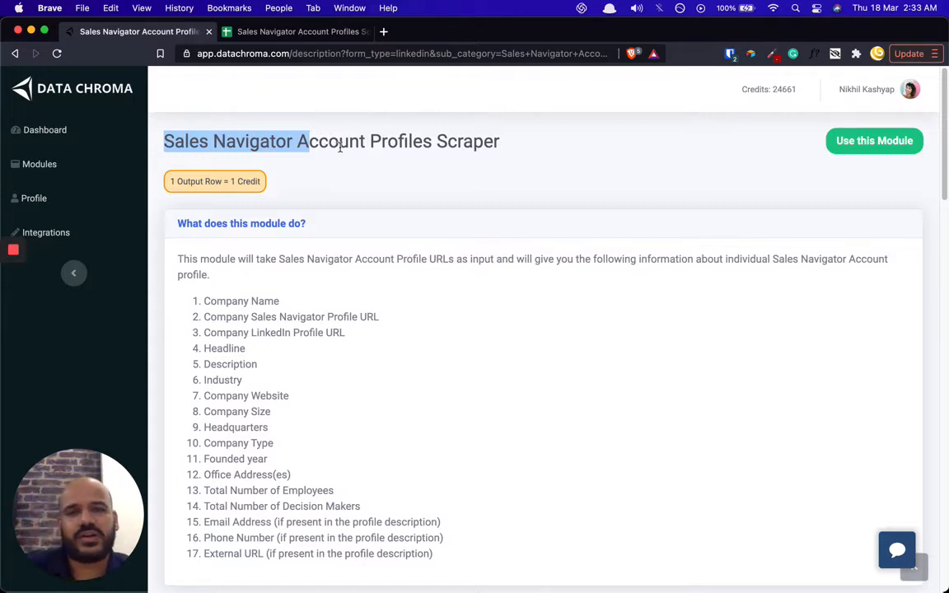
Review the Sales Navigator Account Profiles Scraper description and the list of company data fields it extracts
left_click(439, 187)
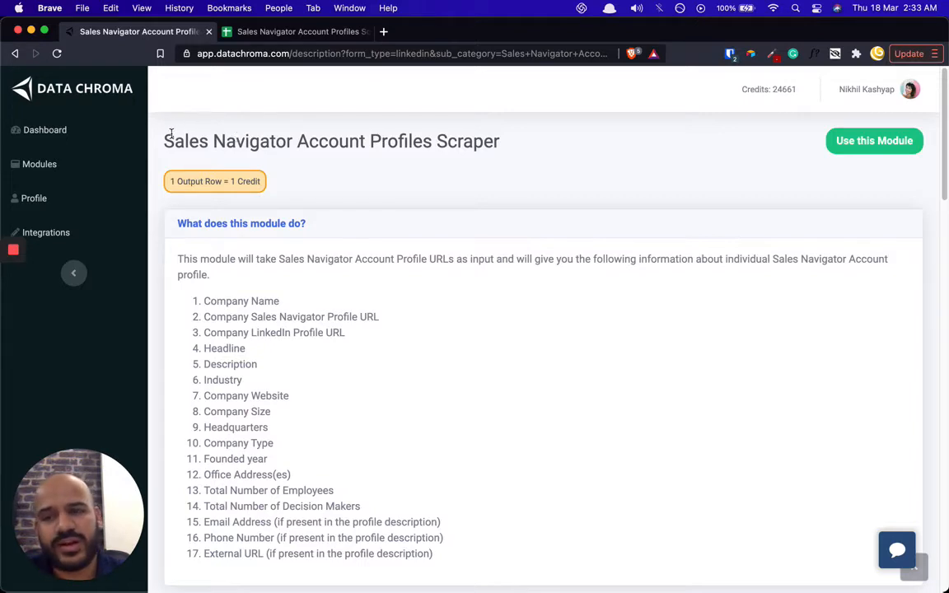
left_click_drag(166, 140, 501, 138)
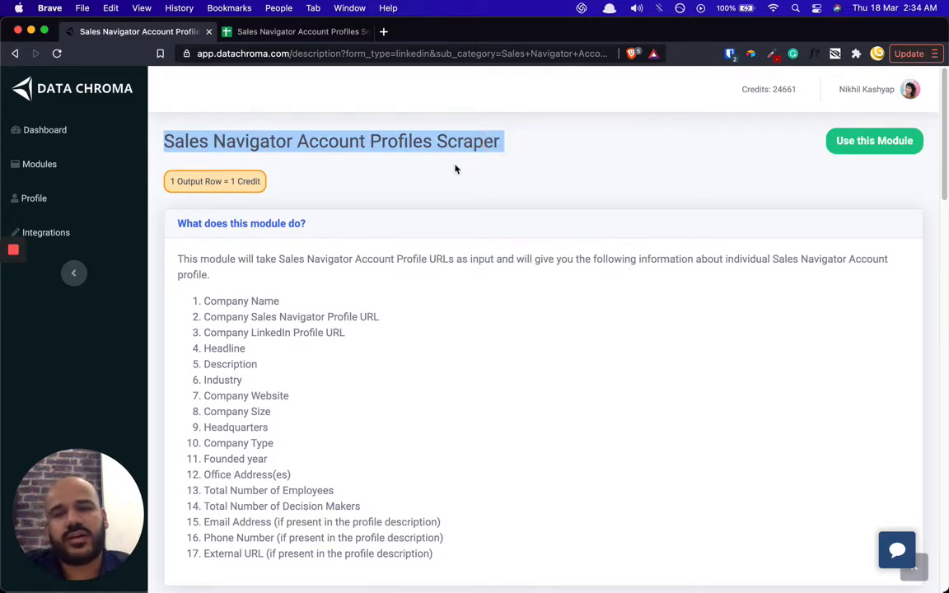
left_click(408, 155)
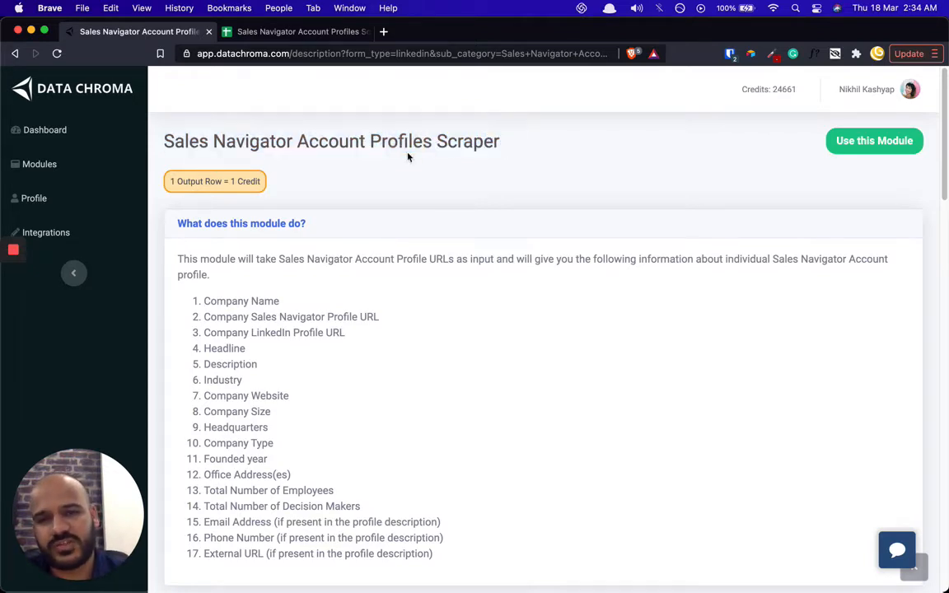
scroll(355, 190, "down", 1)
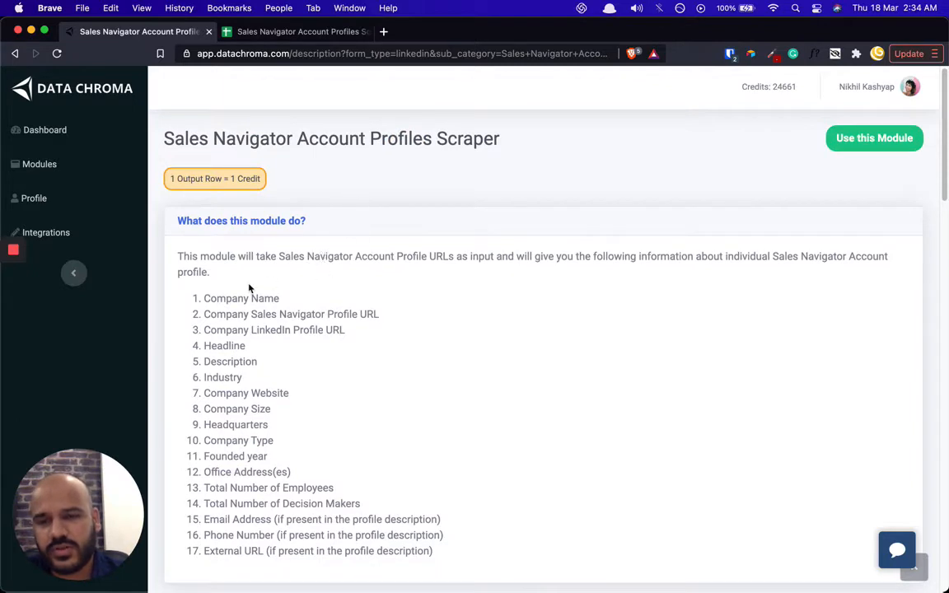
scroll(254, 291, "down", 1)
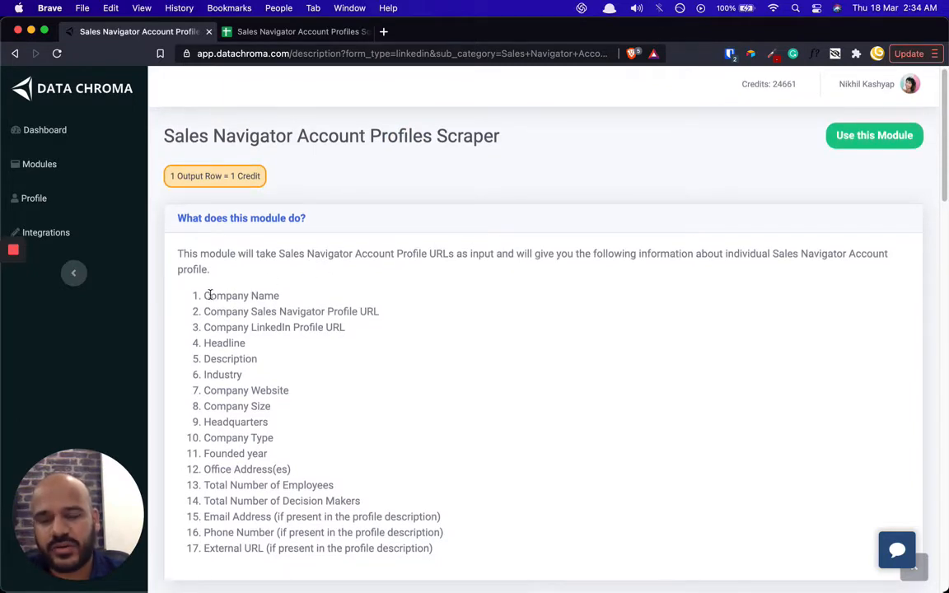
scroll(214, 298, "down", 2)
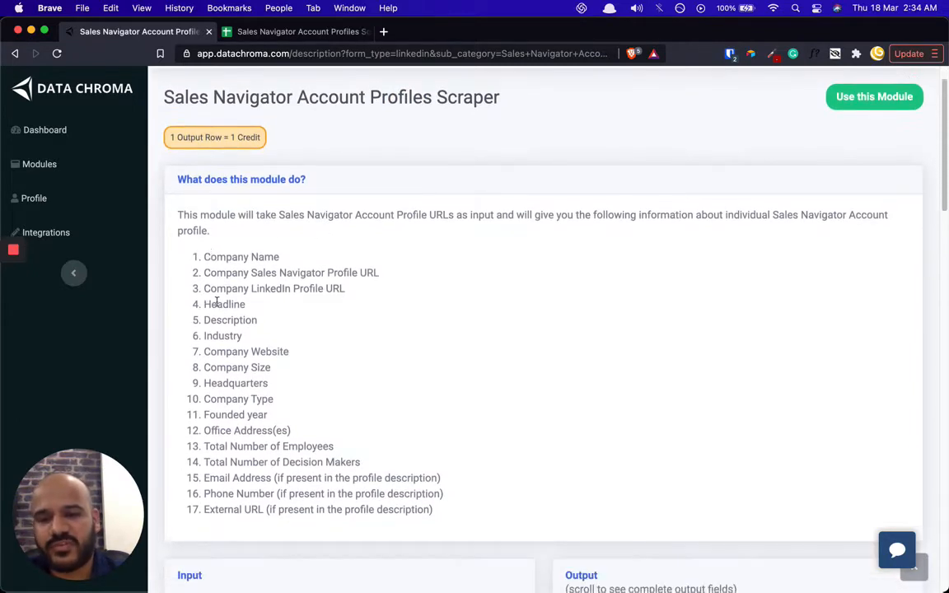
left_click_drag(434, 511, 218, 241)
left_click(226, 239)
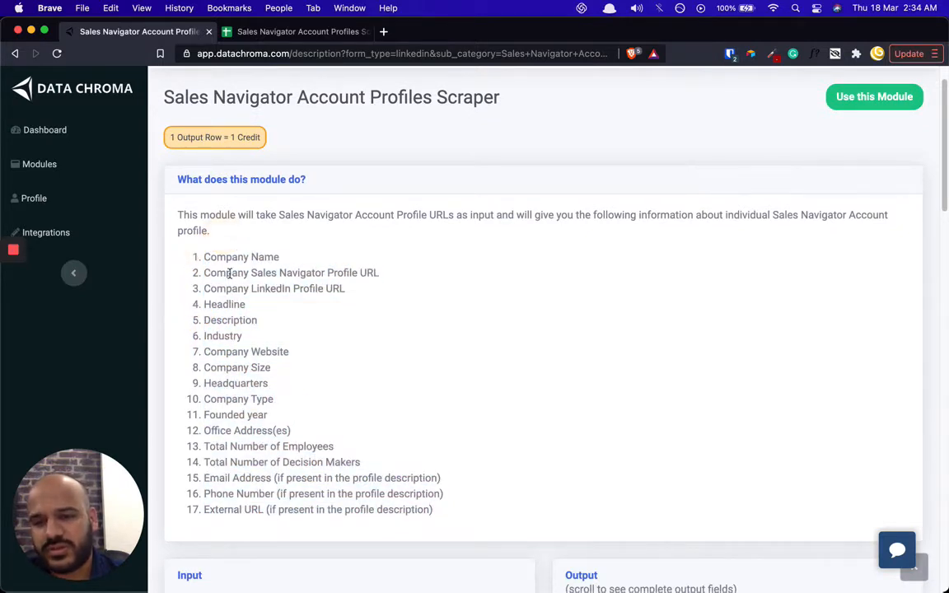
left_click_drag(232, 289, 325, 290)
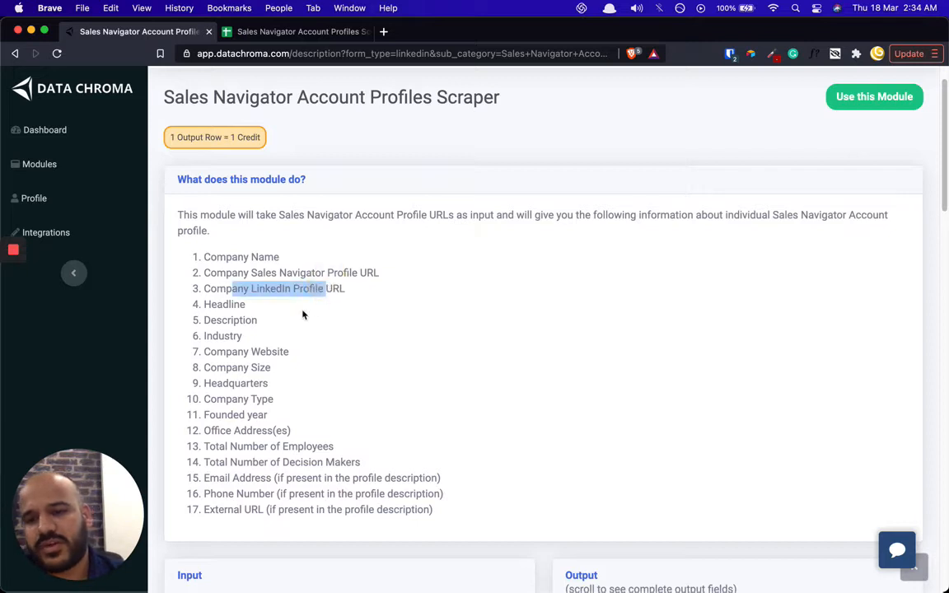
left_click(209, 354)
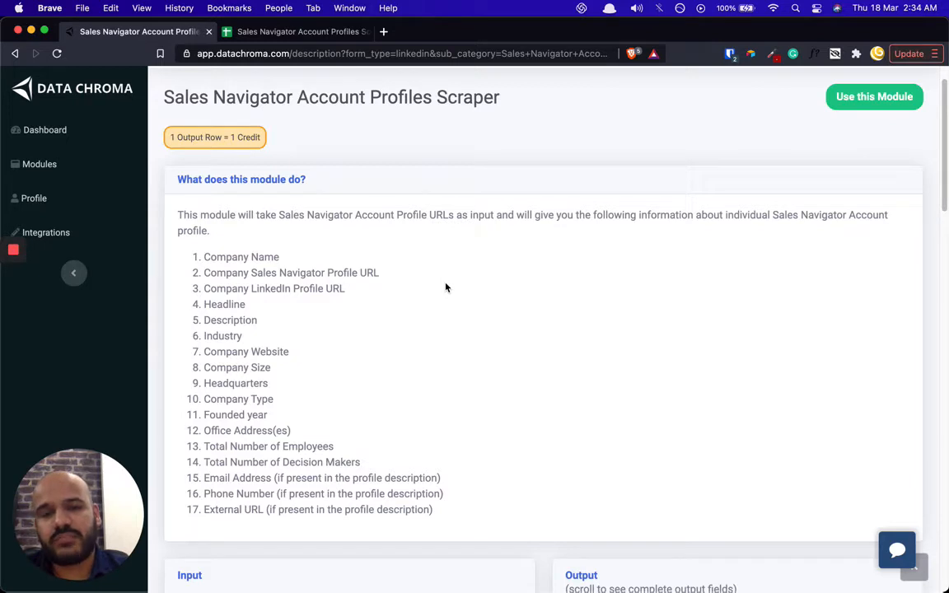
scroll(498, 231, "down", 2)
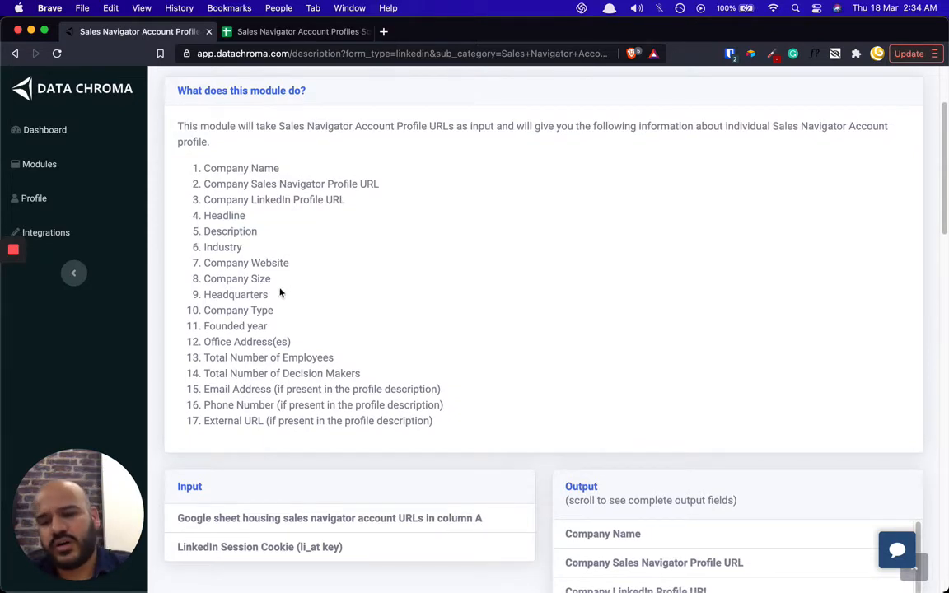
Examine the module's required inputs, output fields and written setup steps, including how to find the LinkedIn session cookie
scroll(305, 303, "down", 1)
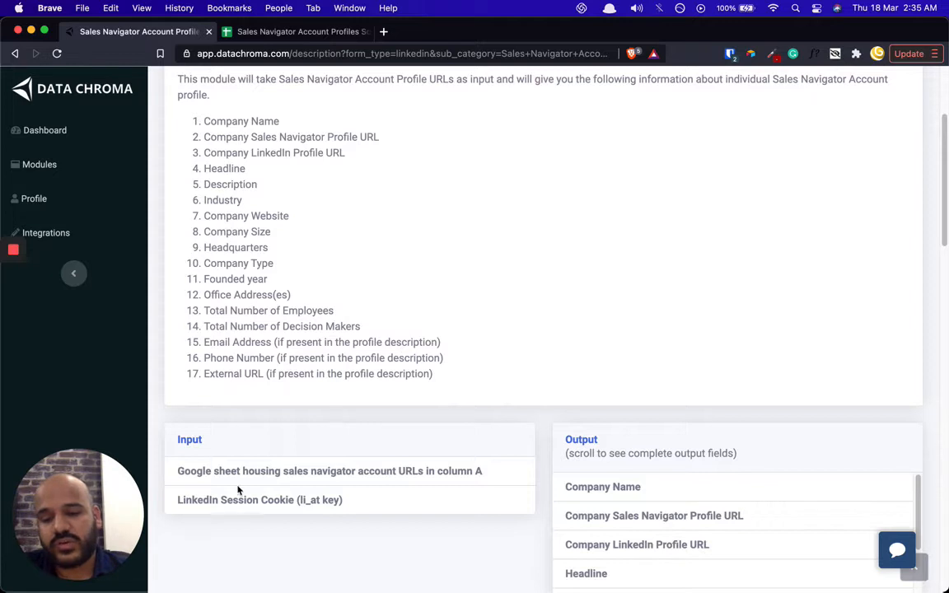
left_click_drag(176, 500, 337, 500)
left_click(339, 500)
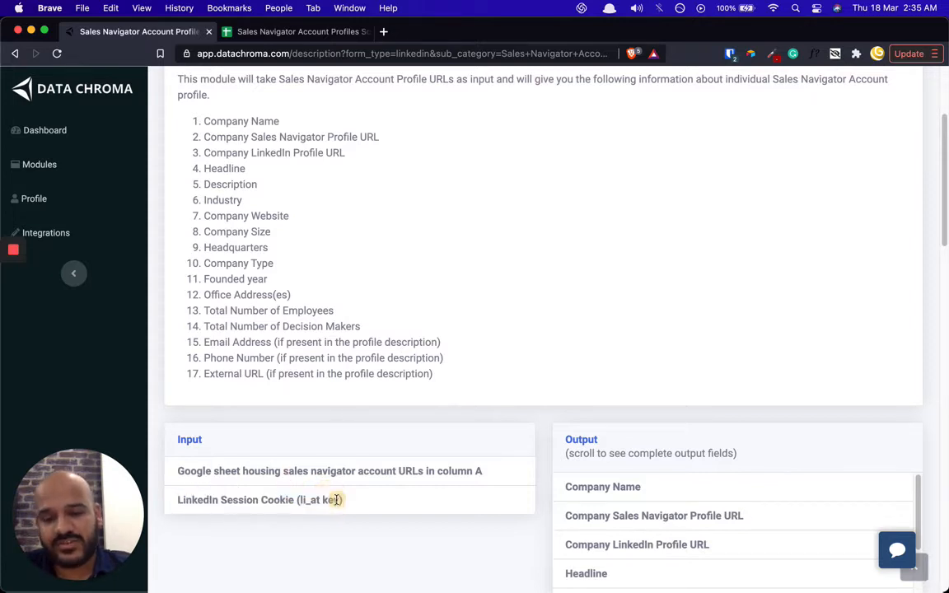
scroll(517, 378, "down", 3)
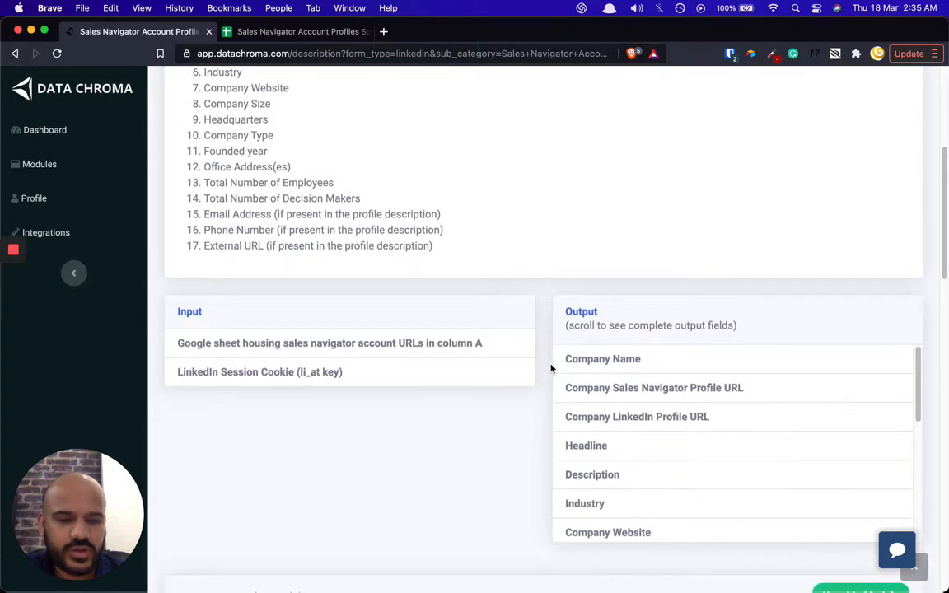
scroll(635, 433, "down", 3)
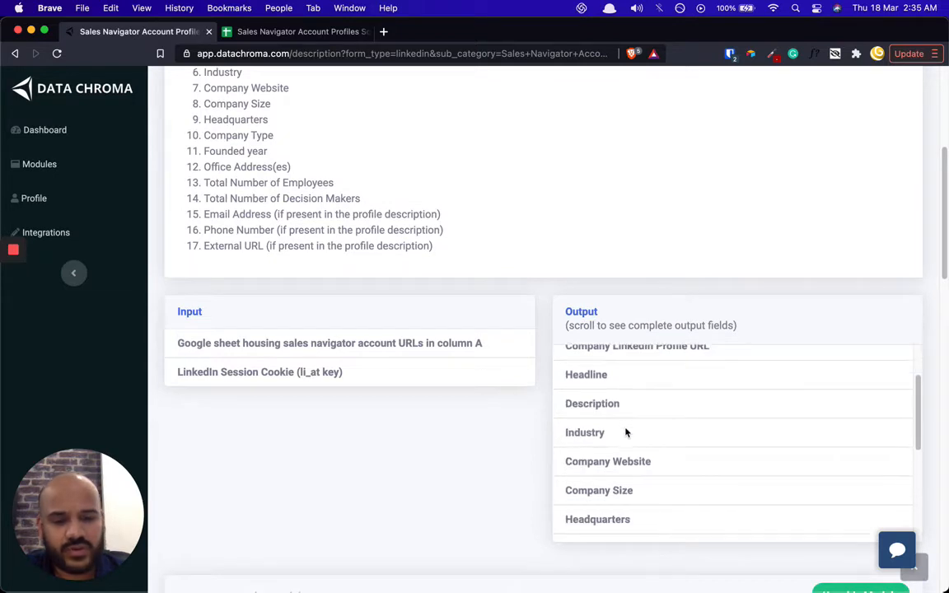
scroll(534, 345, "down", 5)
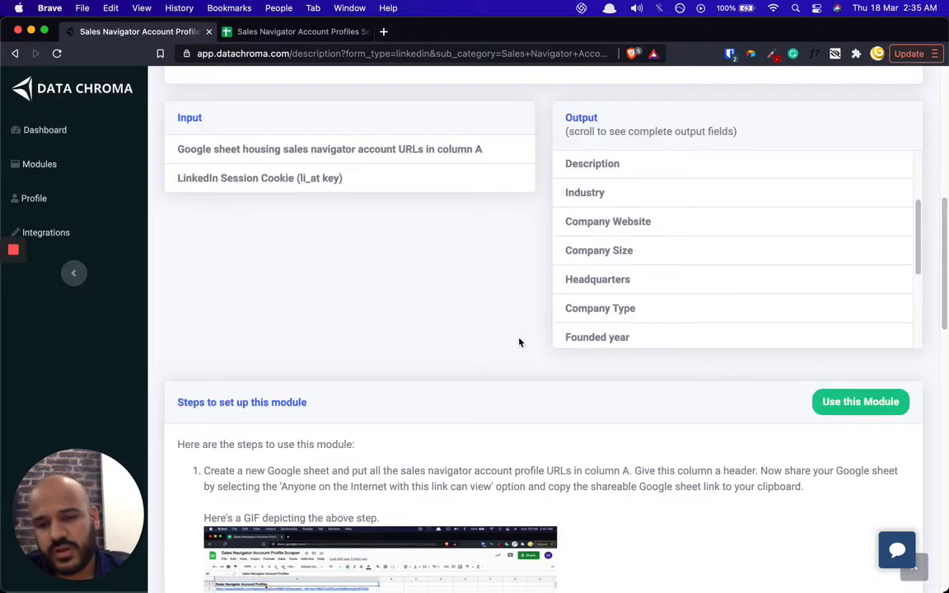
scroll(393, 347, "down", 1)
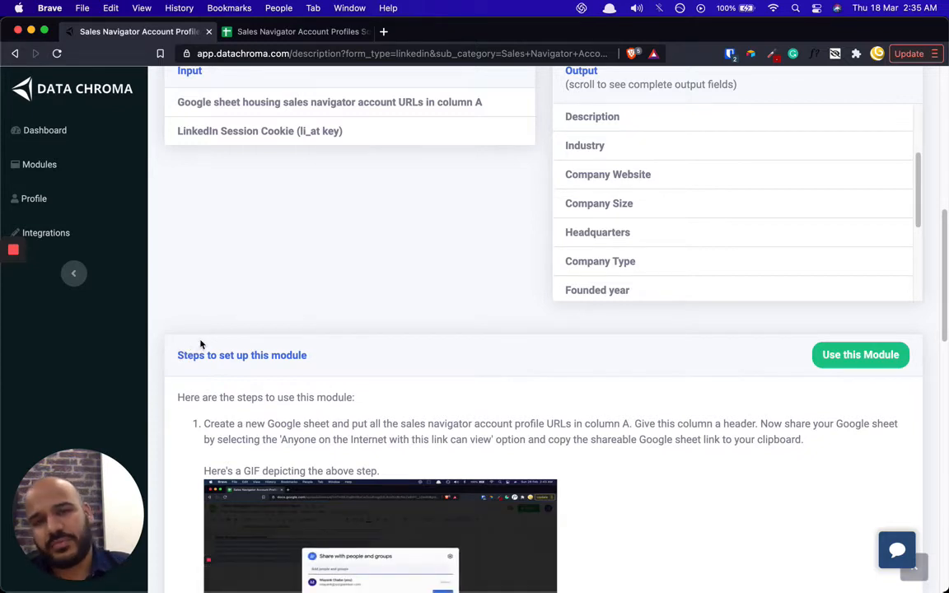
scroll(305, 352, "down", 5)
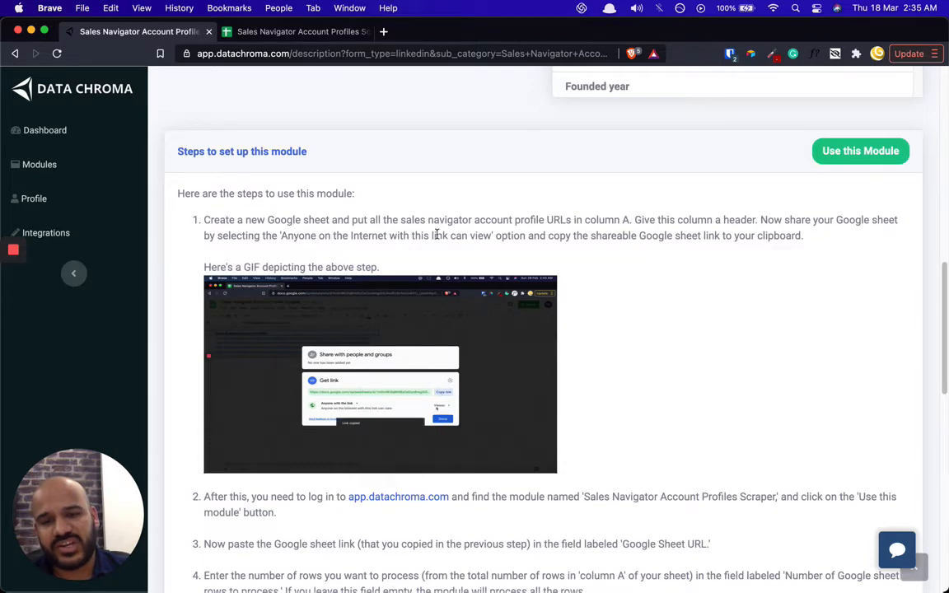
scroll(305, 353, "down", 1)
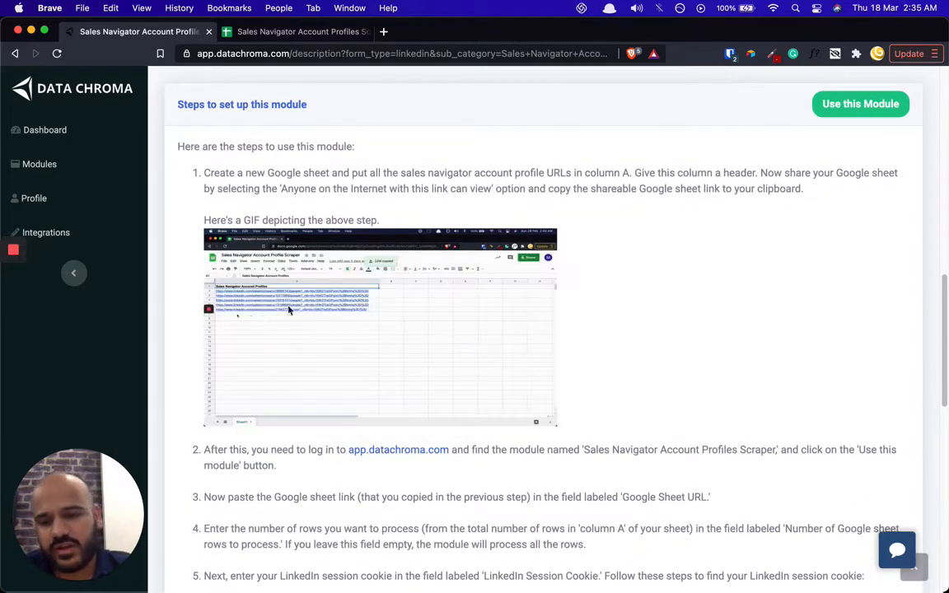
scroll(375, 318, "down", 20)
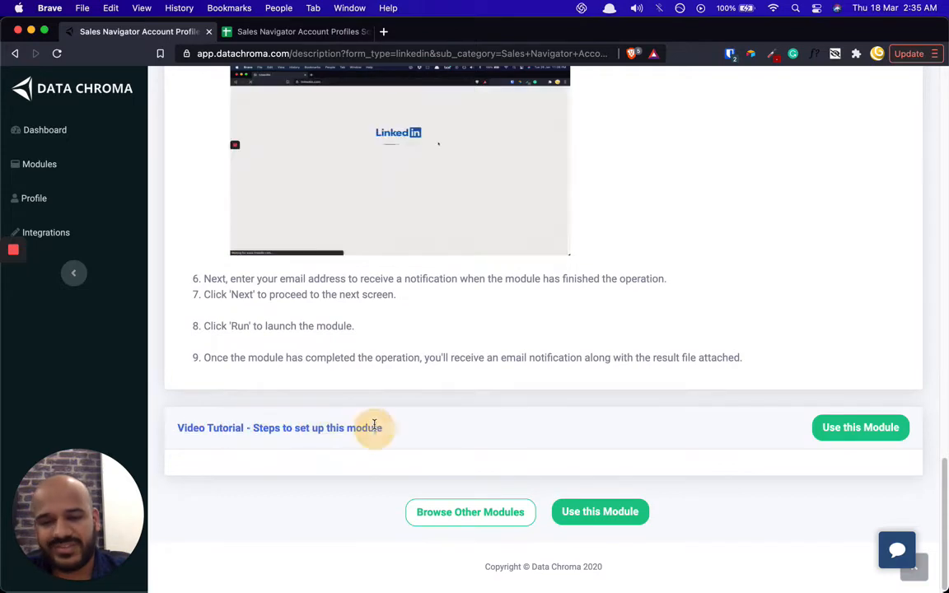
scroll(610, 362, "up", 15)
scroll(614, 366, "down", 15)
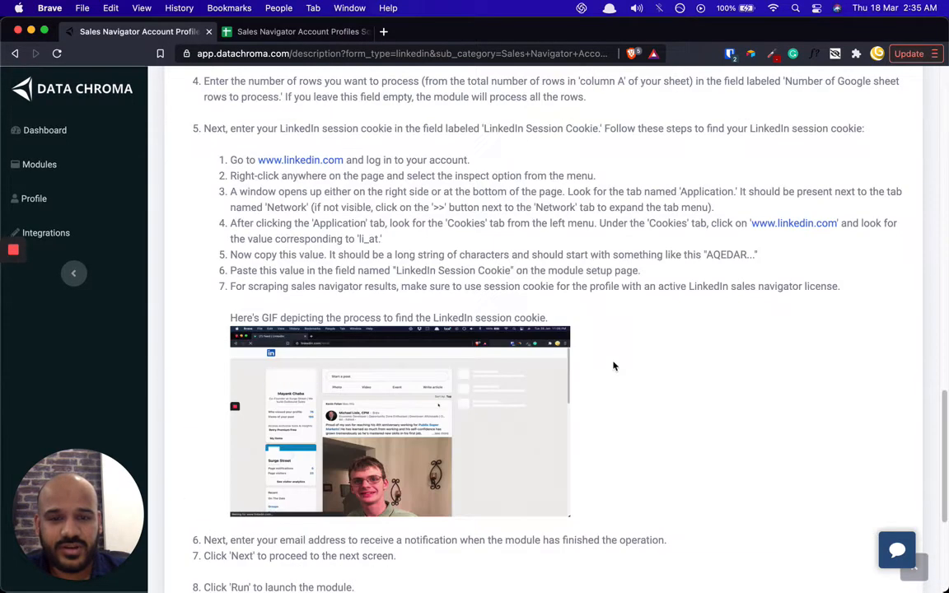
Open the configuration form for the Sales Navigator Account Profiles Scraper module
scroll(570, 309, "up", 20)
left_click_drag(588, 176, 690, 157)
left_click(868, 141)
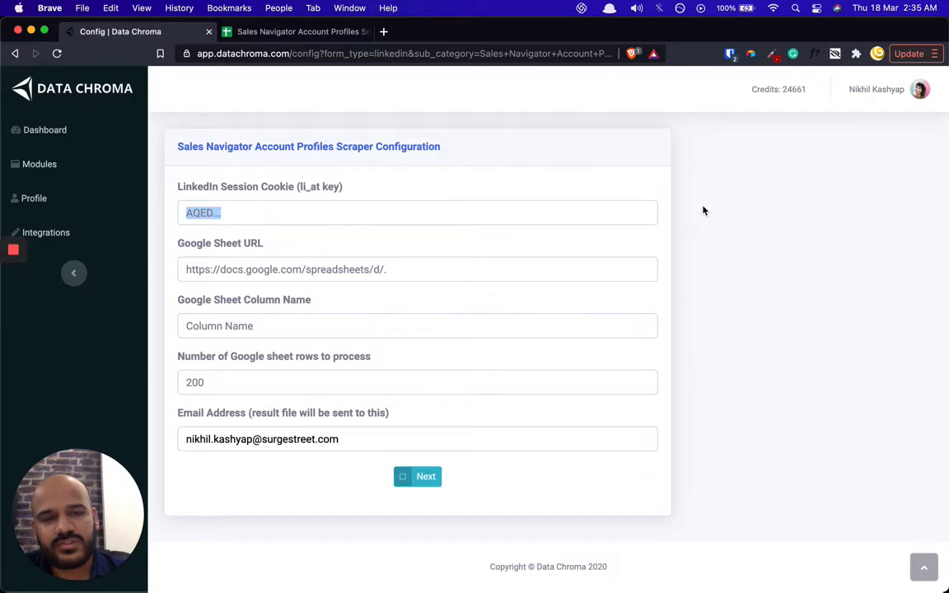
left_click(635, 184)
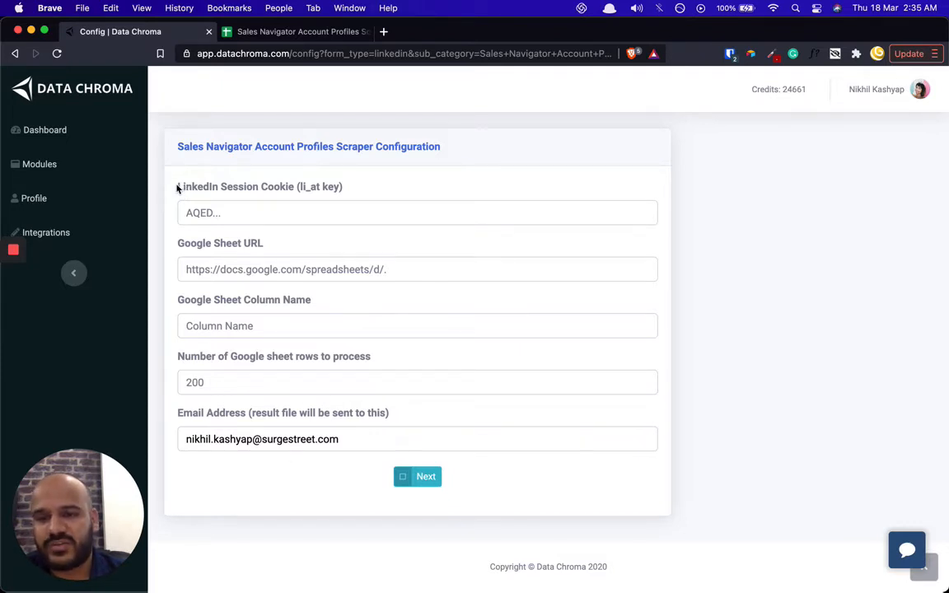
left_click_drag(177, 188, 345, 185)
left_click(341, 183)
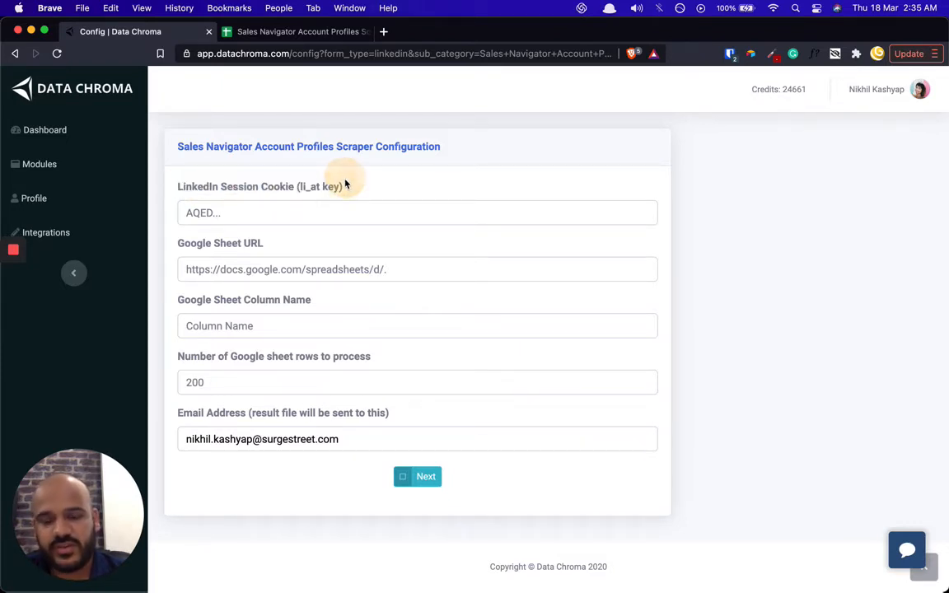
Open the LinkedIn feed in a new browser tab and inspect the page with the developer tools
key("super+t")
type("link")
key("Return")
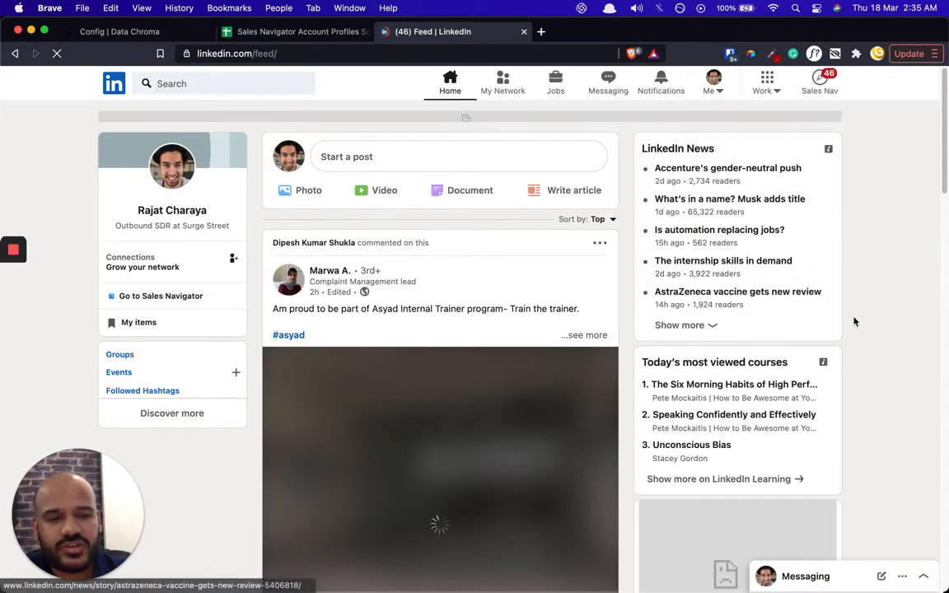
right_click(854, 318)
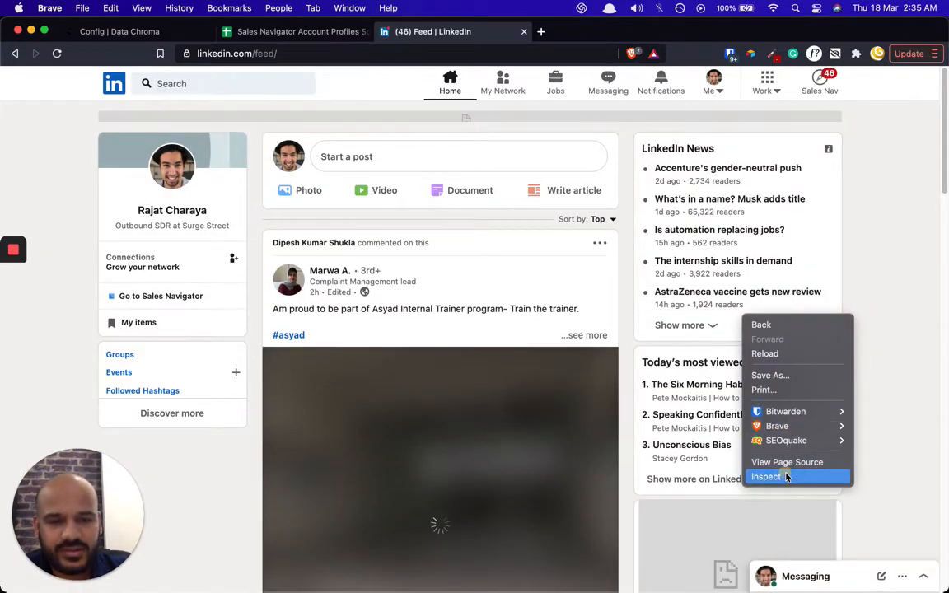
left_click(787, 477)
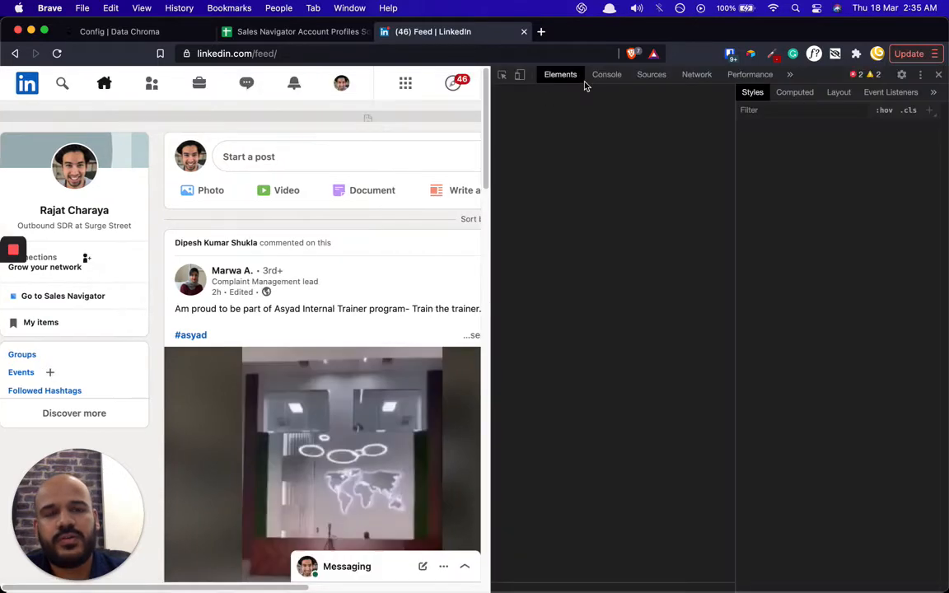
left_click(791, 75)
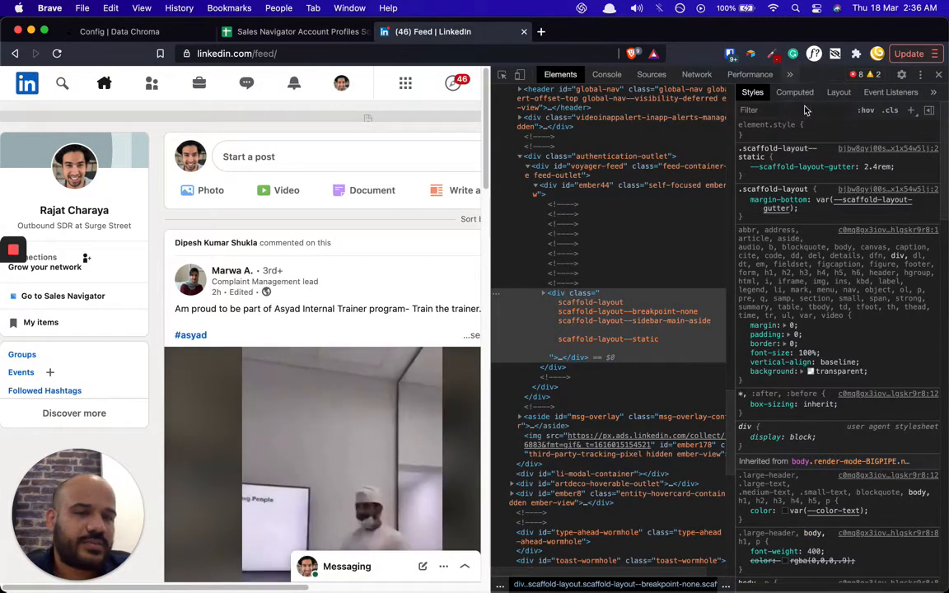
left_click(811, 107)
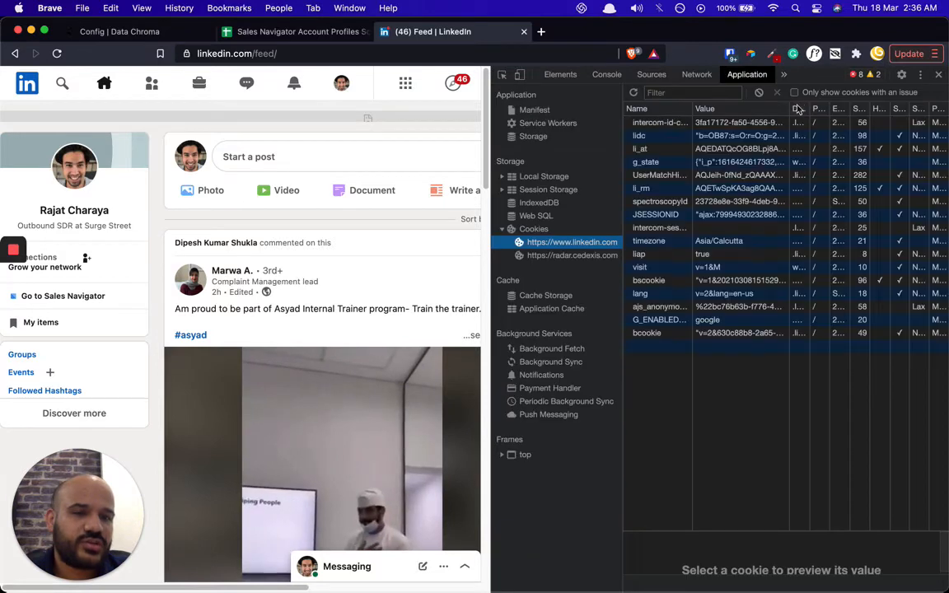
left_click(544, 230)
left_click(560, 242)
left_click(654, 153)
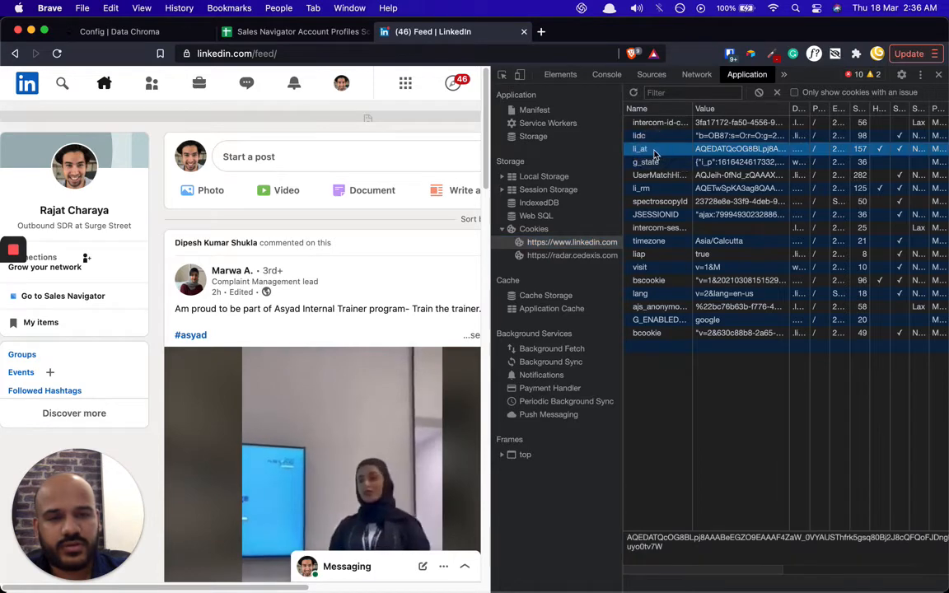
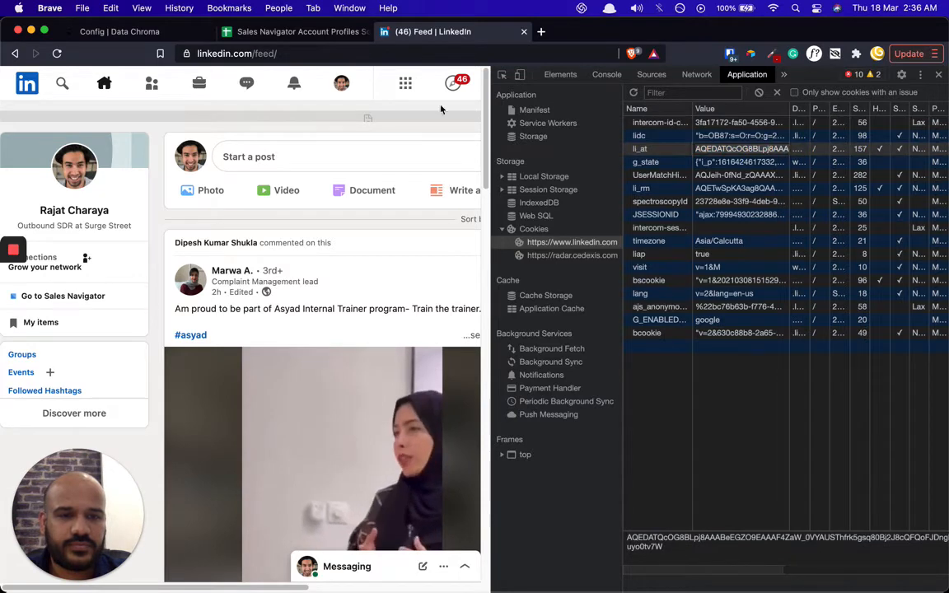
Return to the Data Chroma configuration form and paste the copied cookie value as the LinkedIn Session Cookie (li_at key)
key("ctrl+Tab")
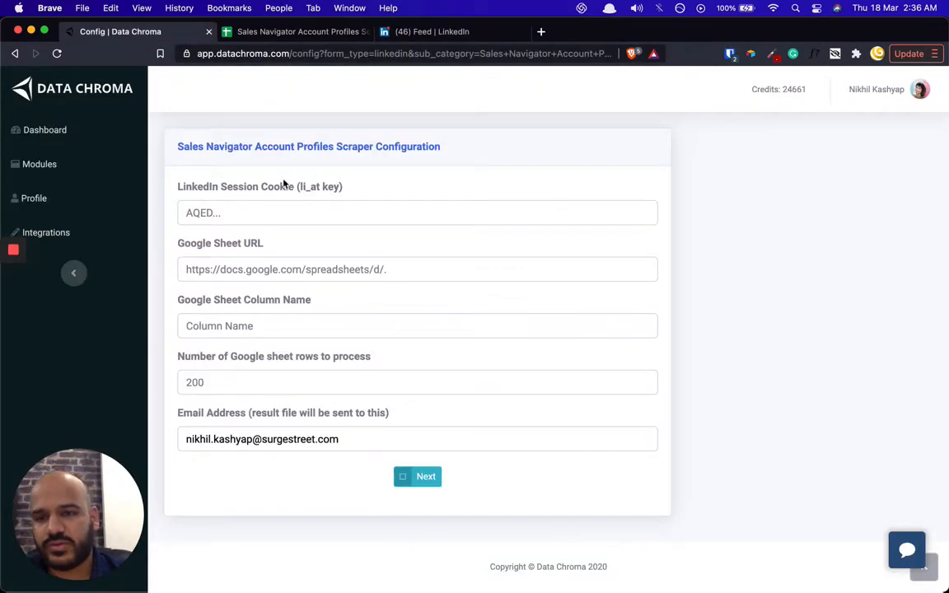
left_click(245, 213)
key("super+v")
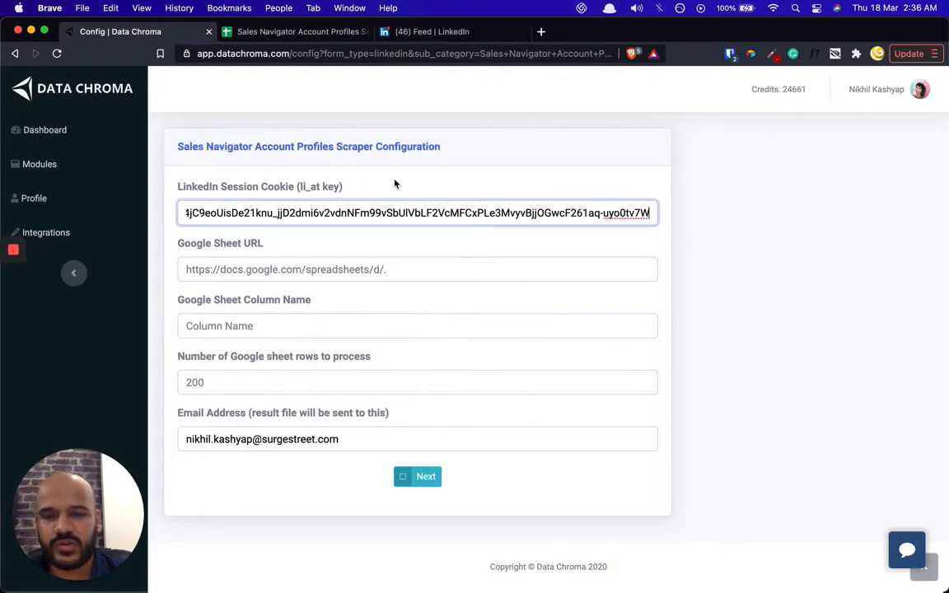
left_click(696, 172)
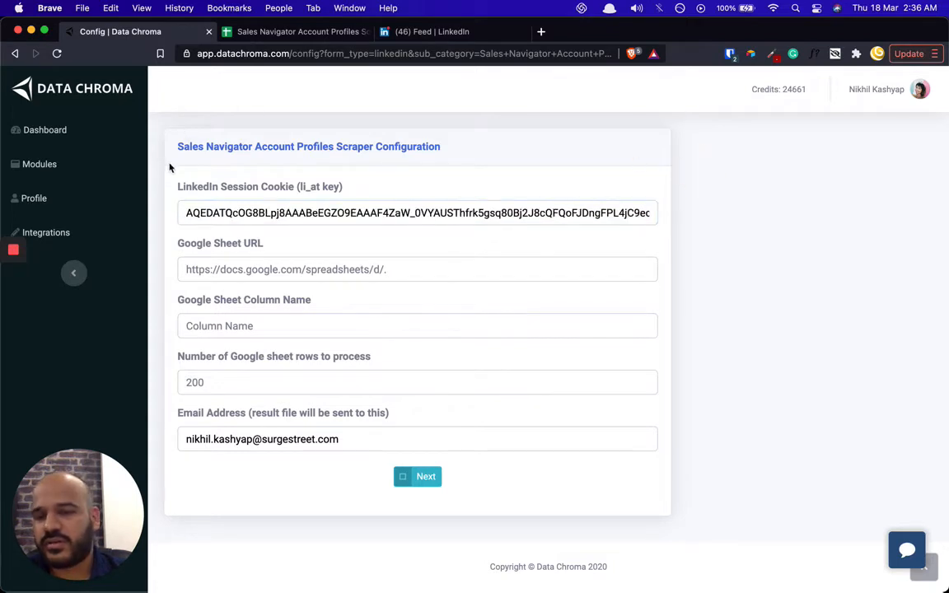
left_click_drag(183, 147, 260, 221)
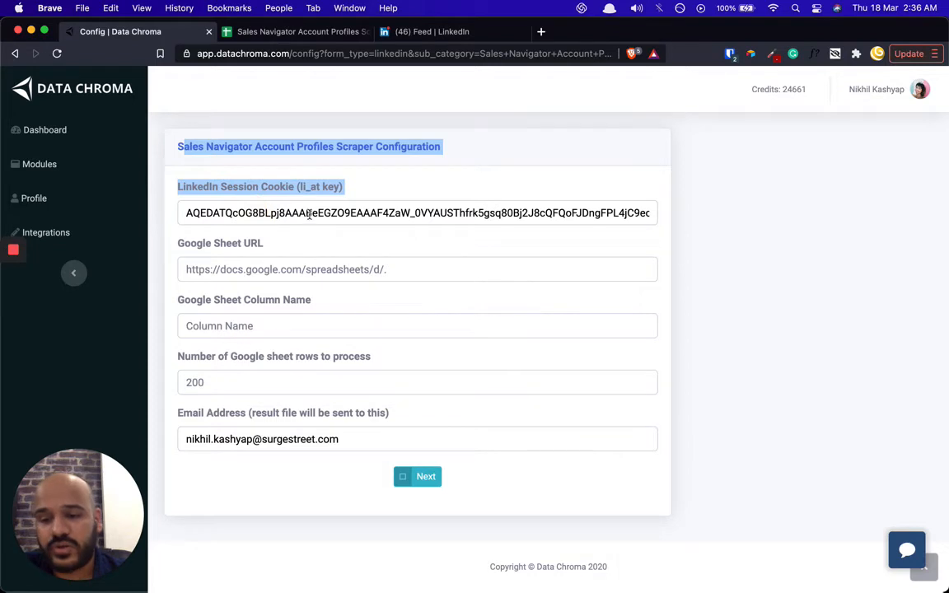
left_click(233, 174)
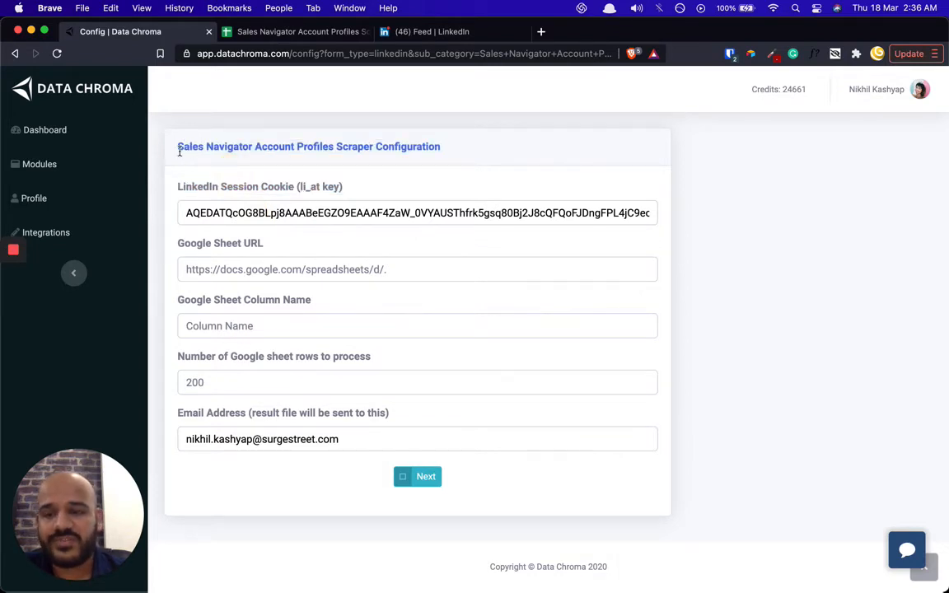
left_click_drag(179, 151, 230, 162)
left_click(245, 160)
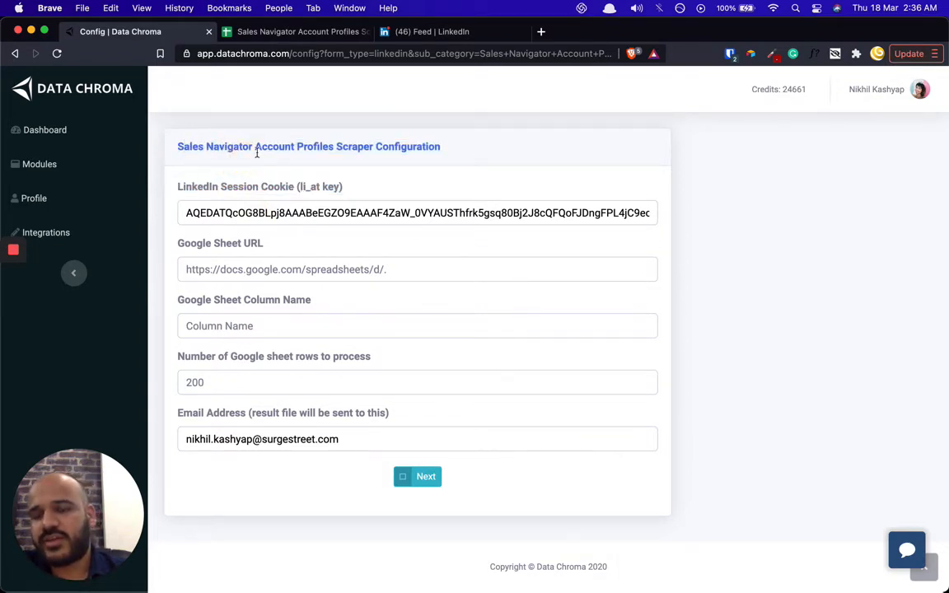
left_click(431, 33)
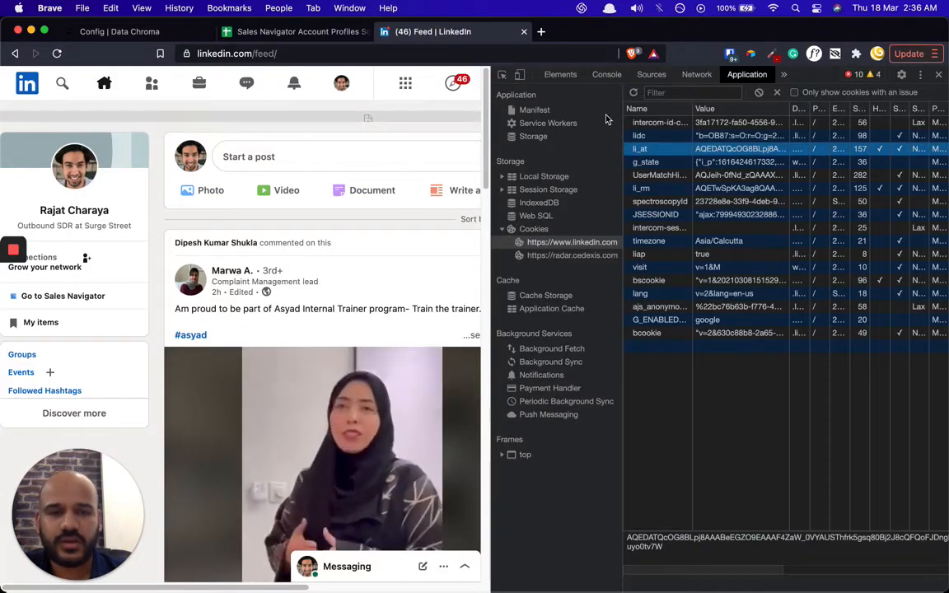
left_click(123, 33)
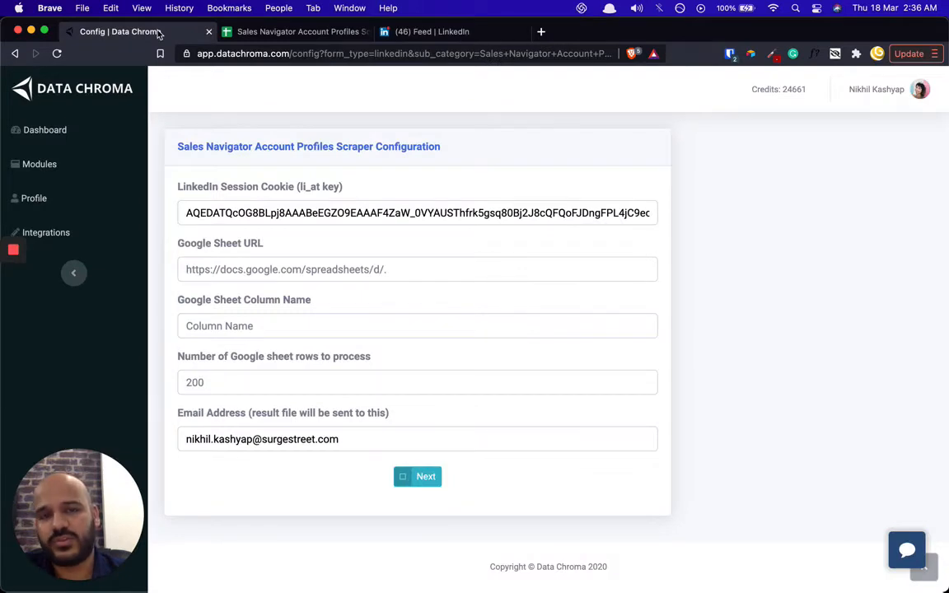
left_click_drag(178, 147, 250, 147)
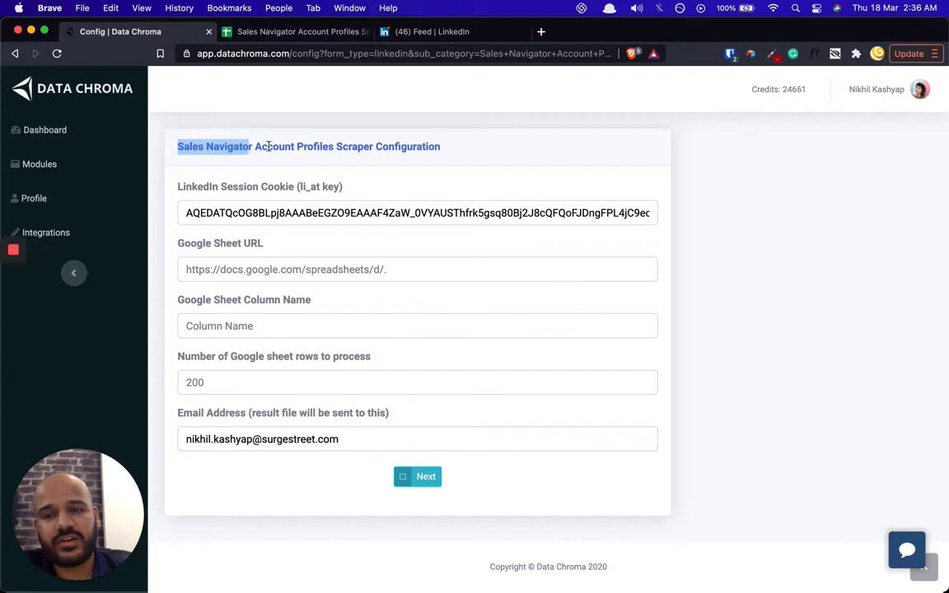
left_click(255, 145)
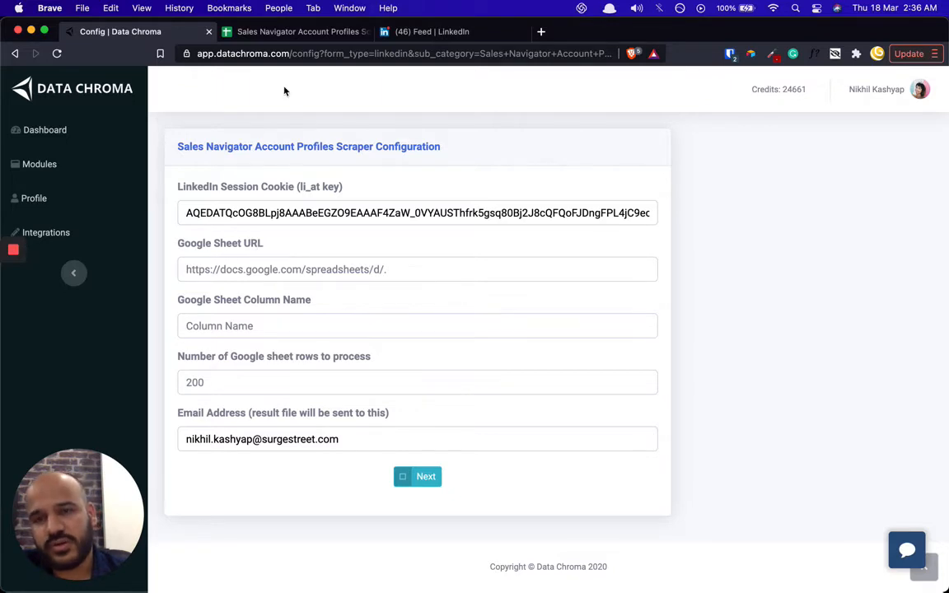
Review the Sales Navigator Account Profiles header and the LinkedIn account URLs listed beneath it in the Google Sheet's Feed tab
left_click(256, 31)
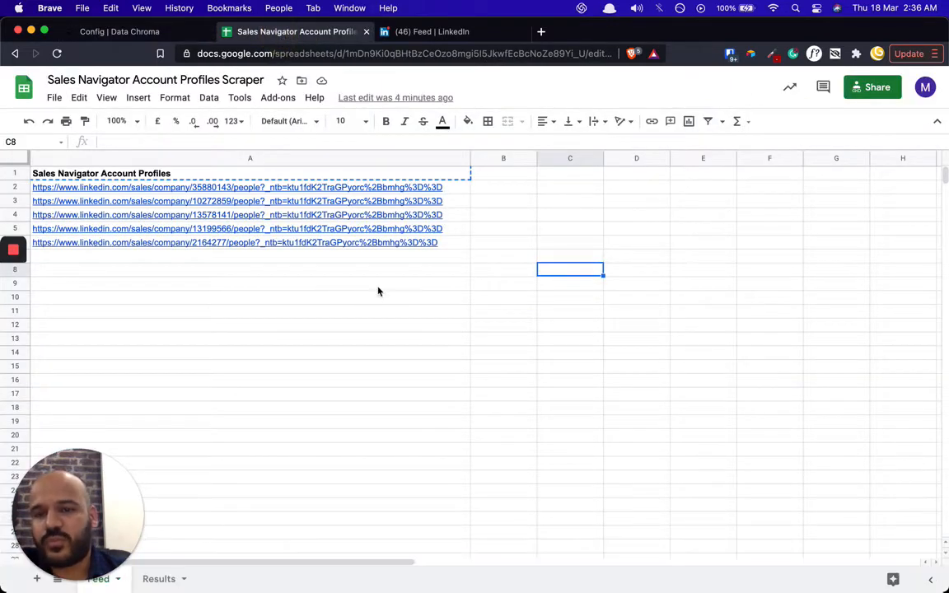
left_click(377, 280)
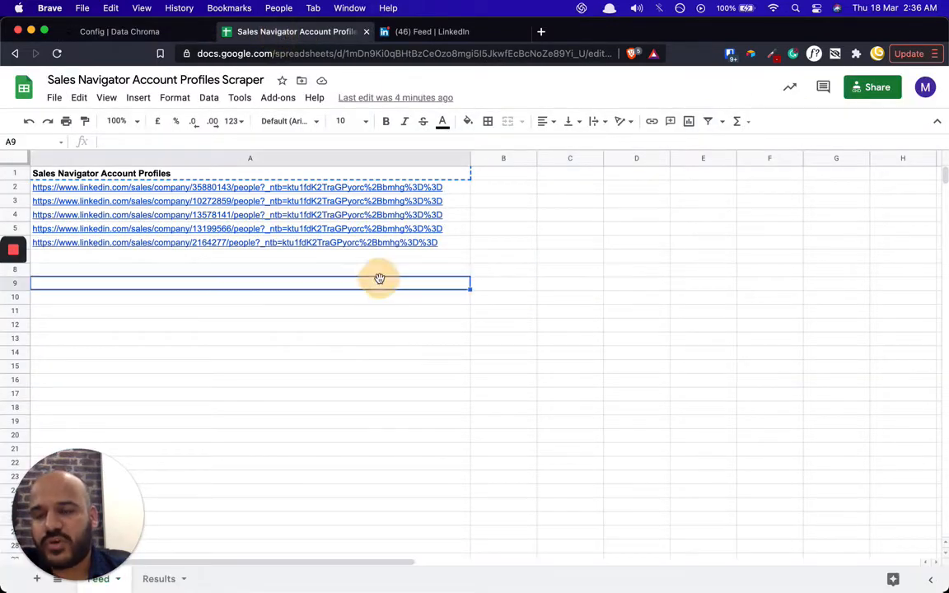
left_click(491, 257)
left_click(235, 187)
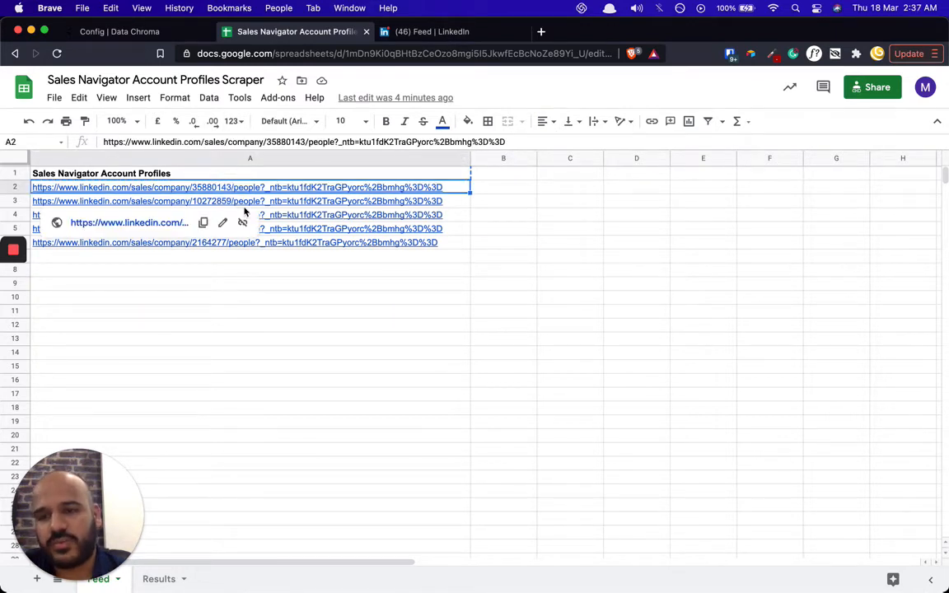
key("shift+Down")
key("shift+Down")
key("shift+Down")
key("shift+Down")
key("shift+Down")
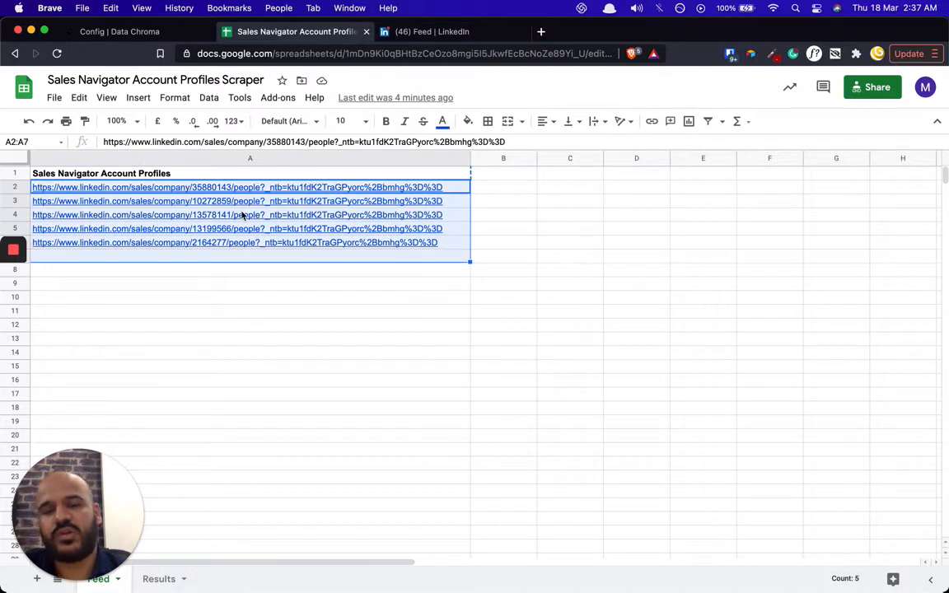
left_click(212, 301)
left_click(147, 175)
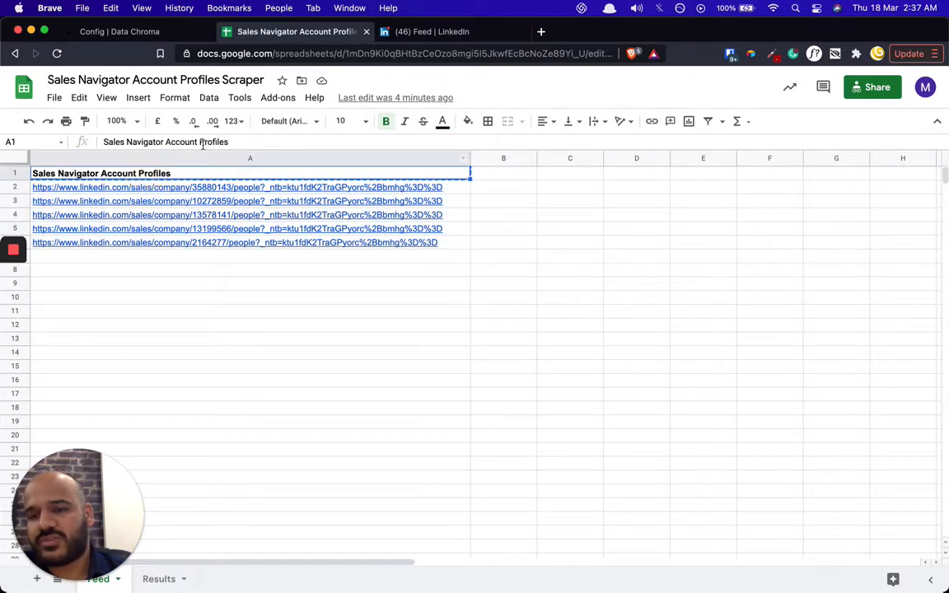
Copy the Google Sheet's sharing link and paste it as the Google Sheet URL in the Data Chroma configuration form
left_click(875, 88)
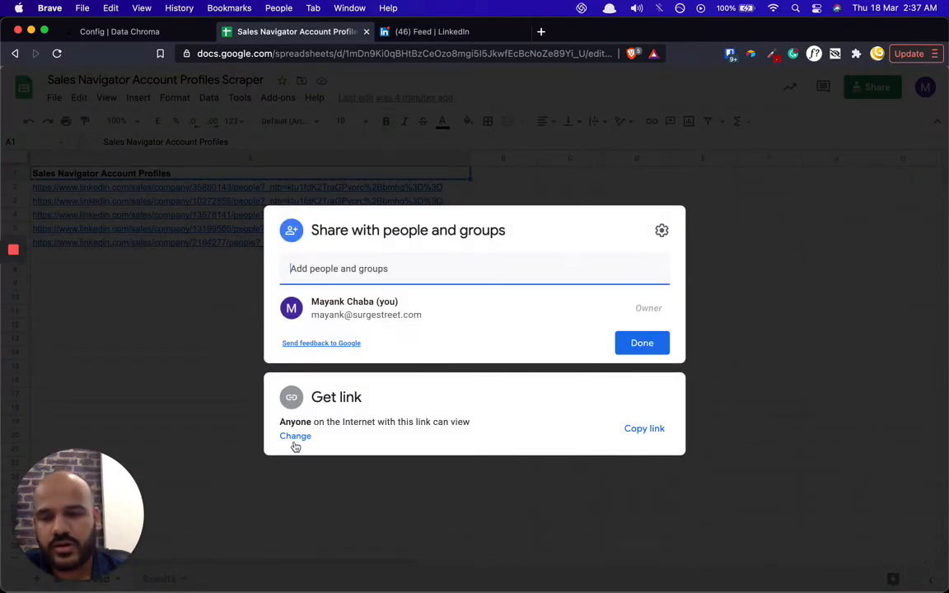
left_click(628, 429)
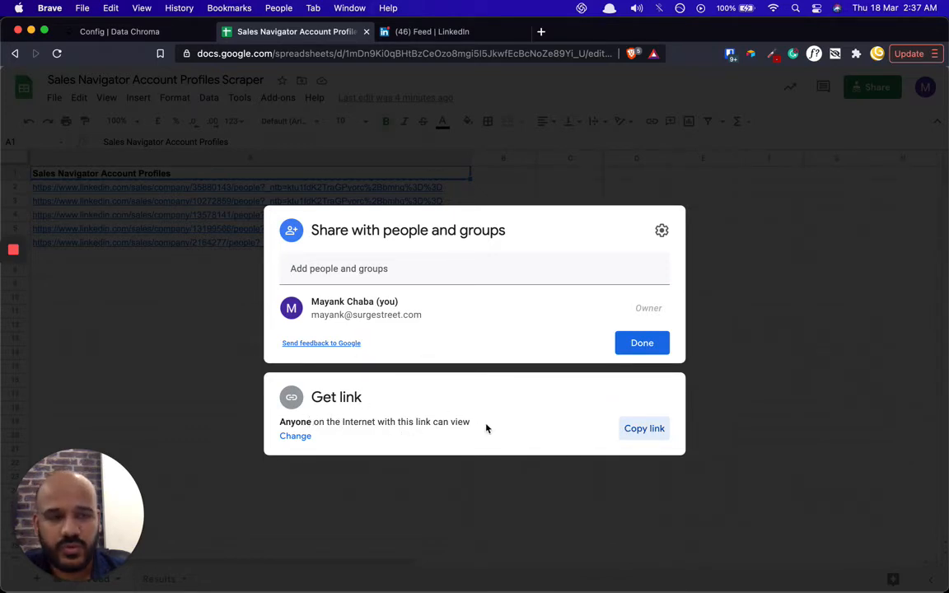
left_click(651, 435)
left_click(639, 344)
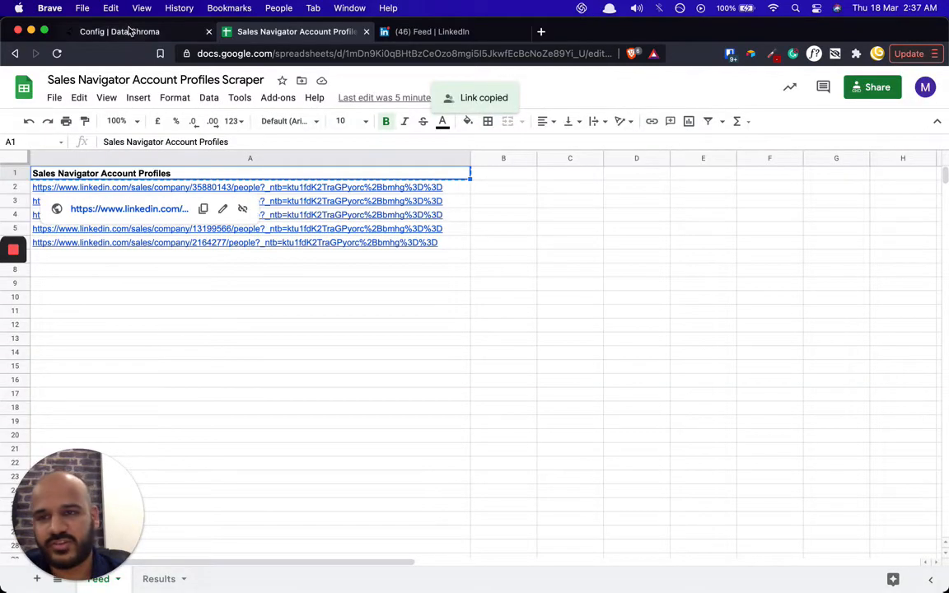
left_click(128, 31)
left_click(308, 271)
key("super+v")
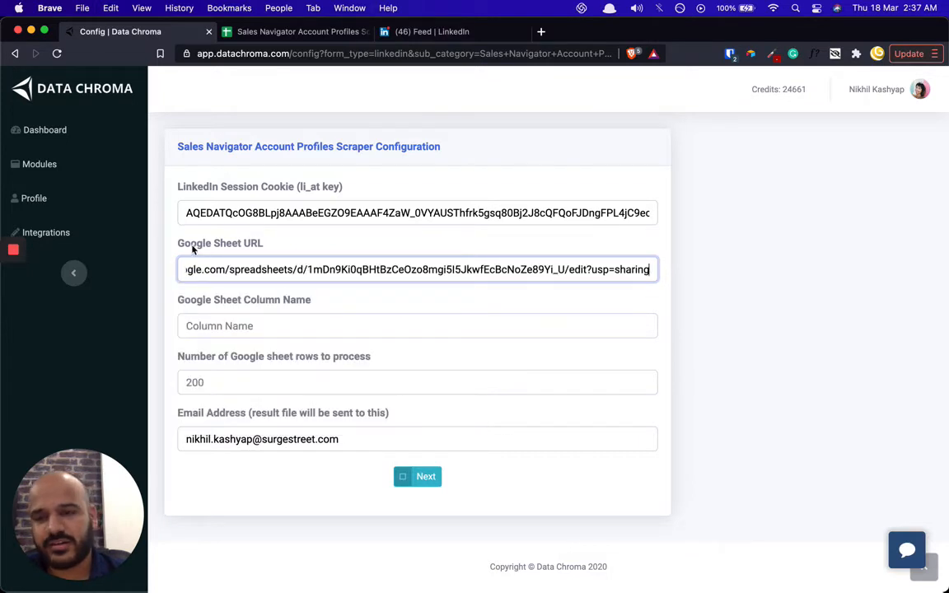
left_click_drag(180, 244, 282, 245)
left_click(283, 244)
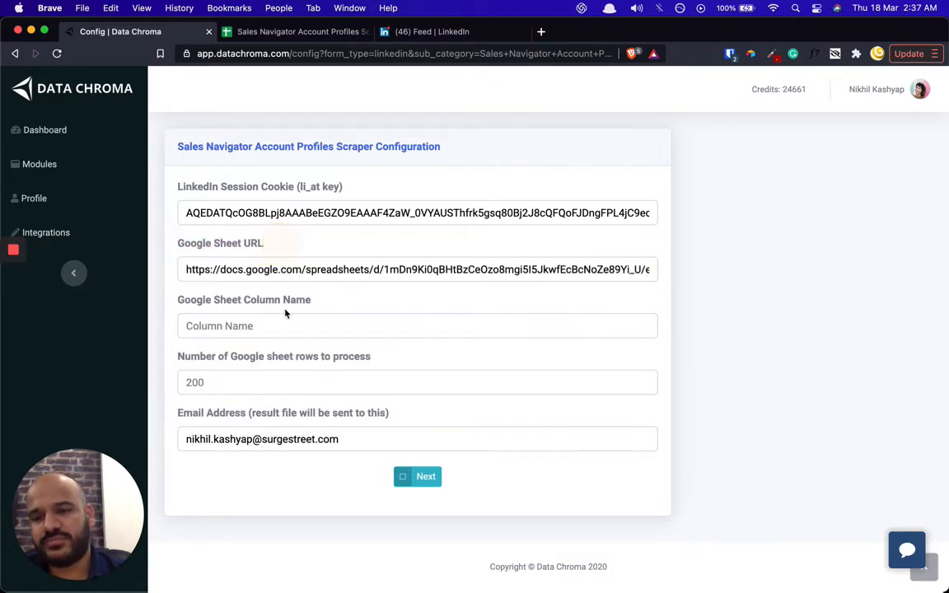
Copy the header in cell A1 of the sheet and enter Sales Navigator Account Profiles as the form's Google Sheet Column Name
left_click(183, 301)
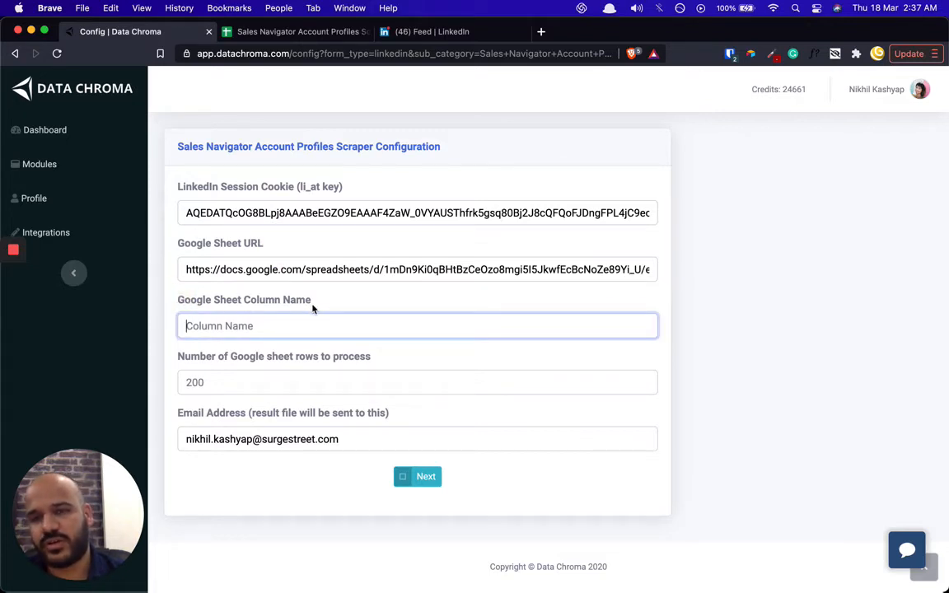
key("ctrl+Tab")
left_click(292, 326)
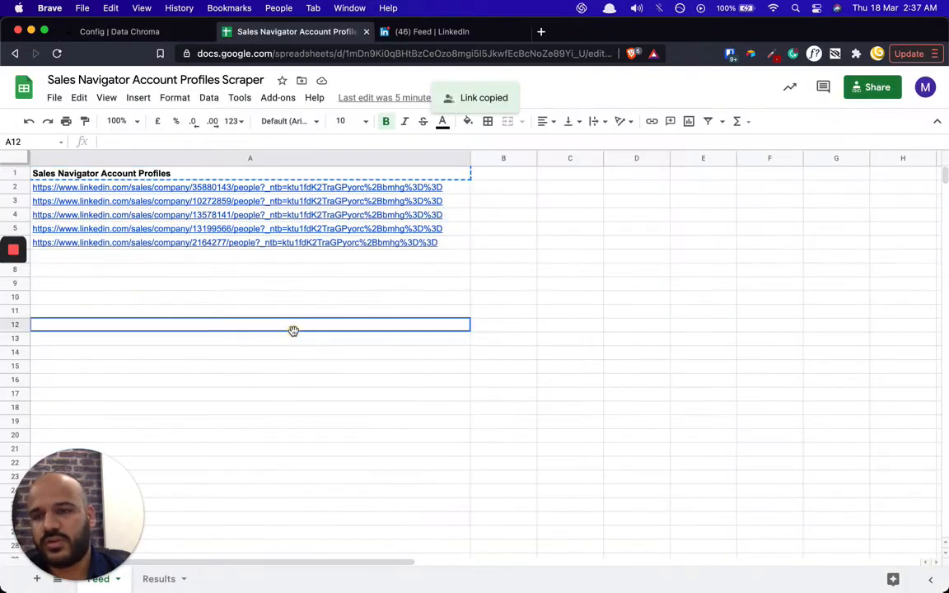
left_click(128, 174)
left_click_drag(79, 511, 744, 487)
left_click(193, 293)
left_click(140, 174)
key("ctrl+shift+Tab")
left_click(264, 328)
key("super+v")
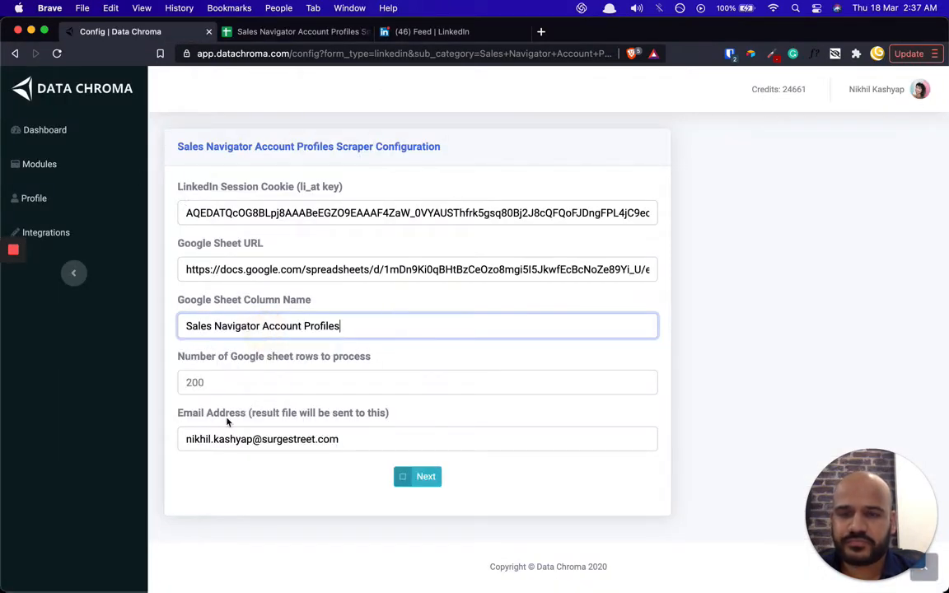
Check the URL rows A2:A6 in the sheet and set the number of Google sheet rows to process to 5
left_click_drag(194, 362, 353, 363)
left_click(373, 358)
key("ctrl+Tab")
left_click(161, 270)
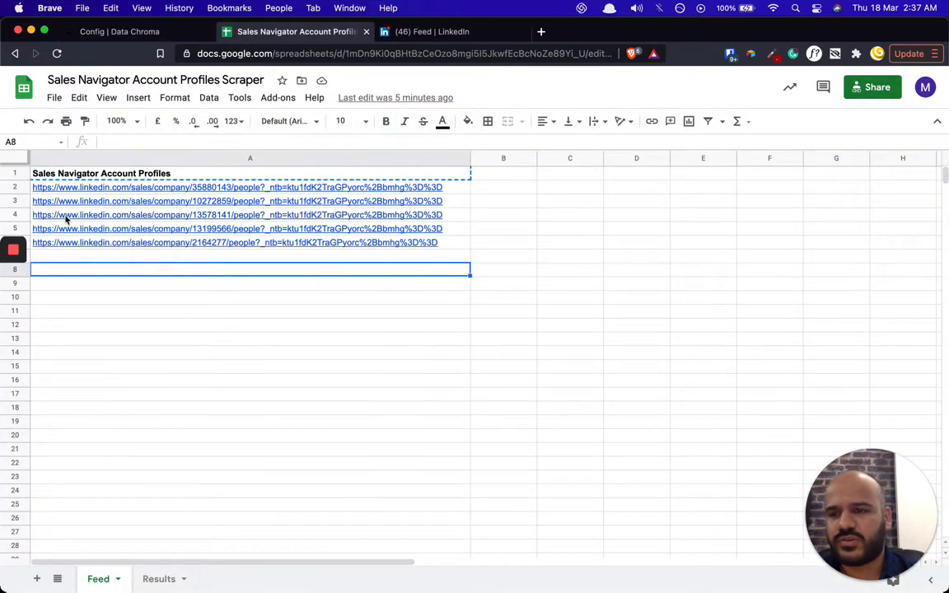
left_click_drag(95, 189, 96, 245)
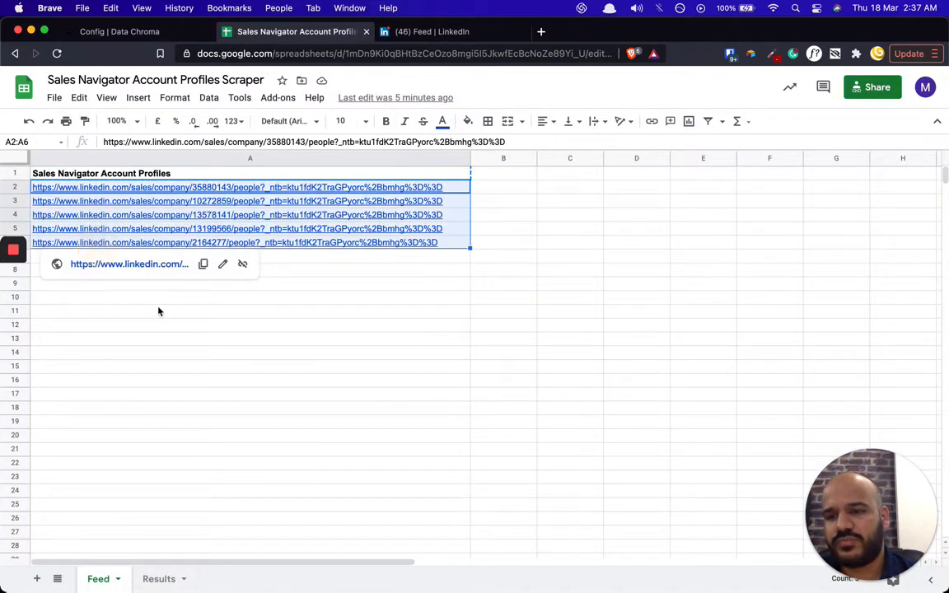
key("ctrl+c")
left_click(337, 301)
key("ctrl+shift+Tab")
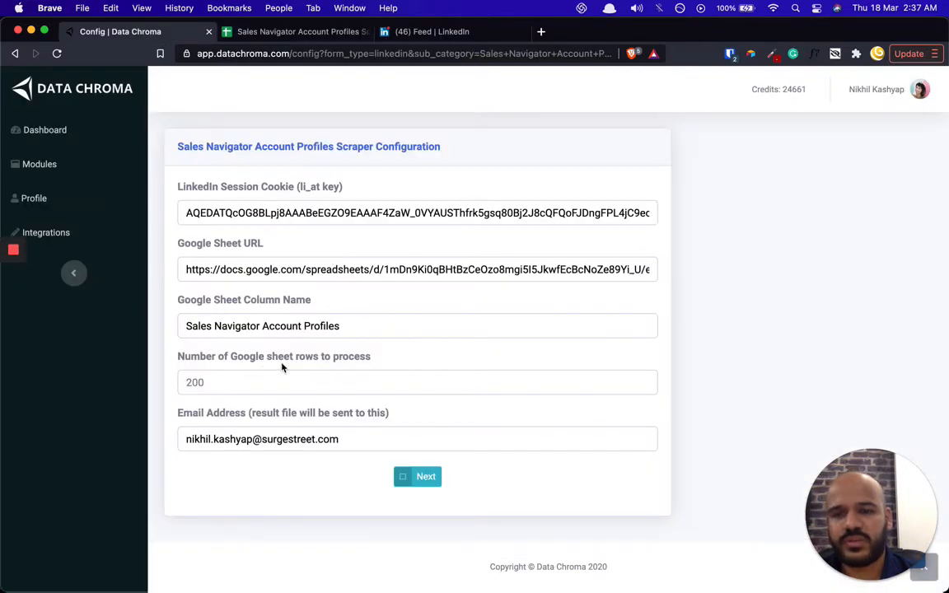
left_click(228, 384)
type("5")
left_click(741, 324)
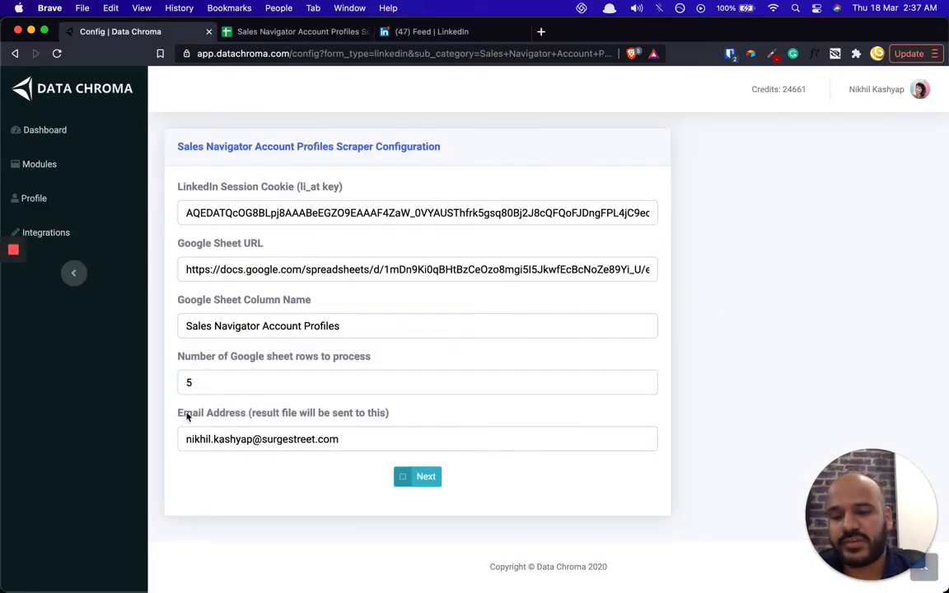
Check the result e-mail field and submit the scraper configuration form
left_click_drag(178, 414, 378, 430)
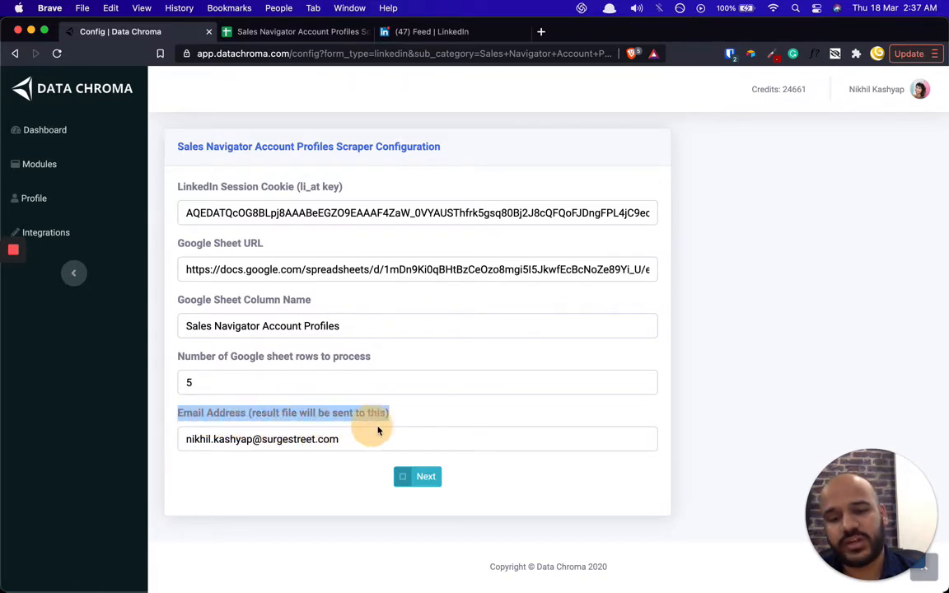
left_click(401, 416)
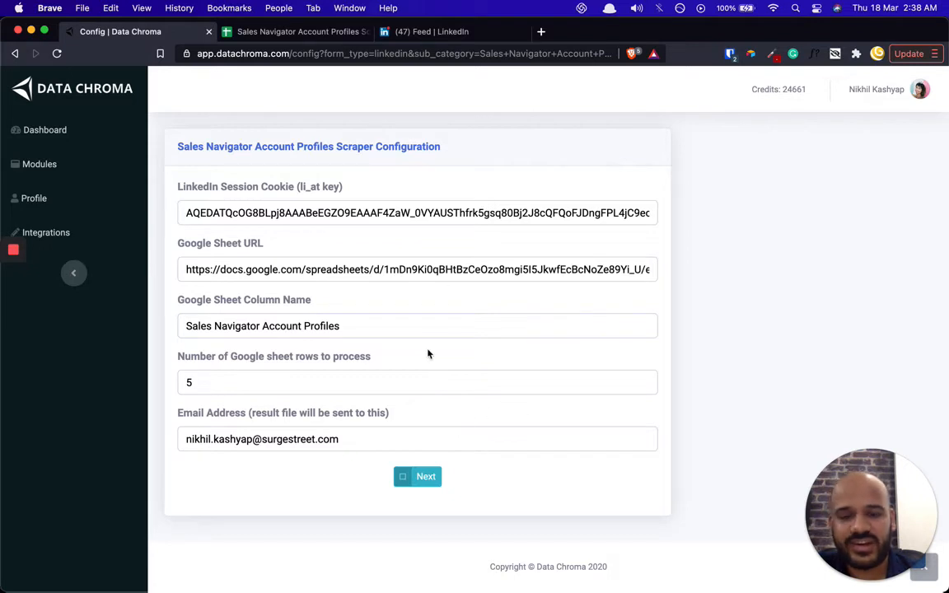
left_click(424, 476)
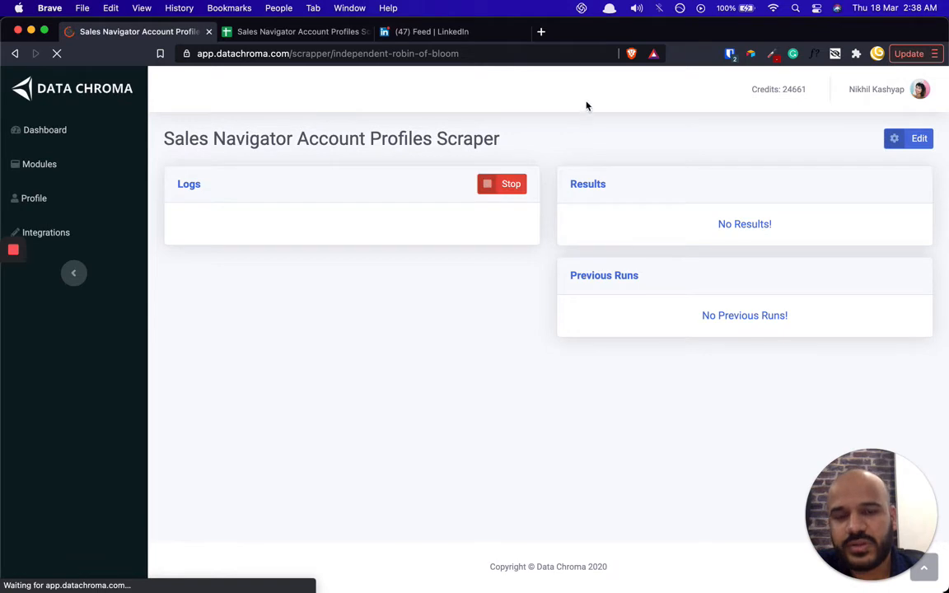
left_click(513, 199)
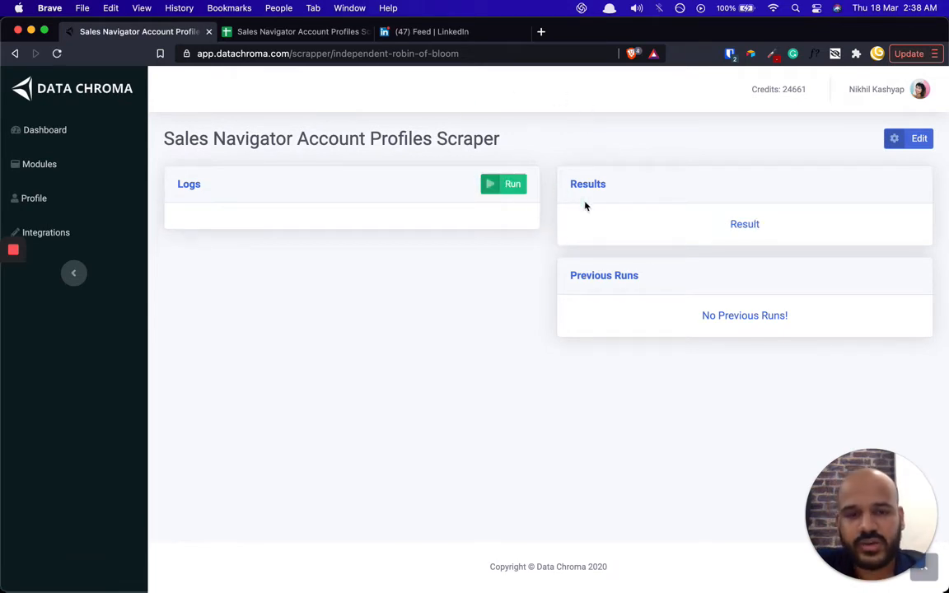
left_click(748, 316)
left_click(809, 319)
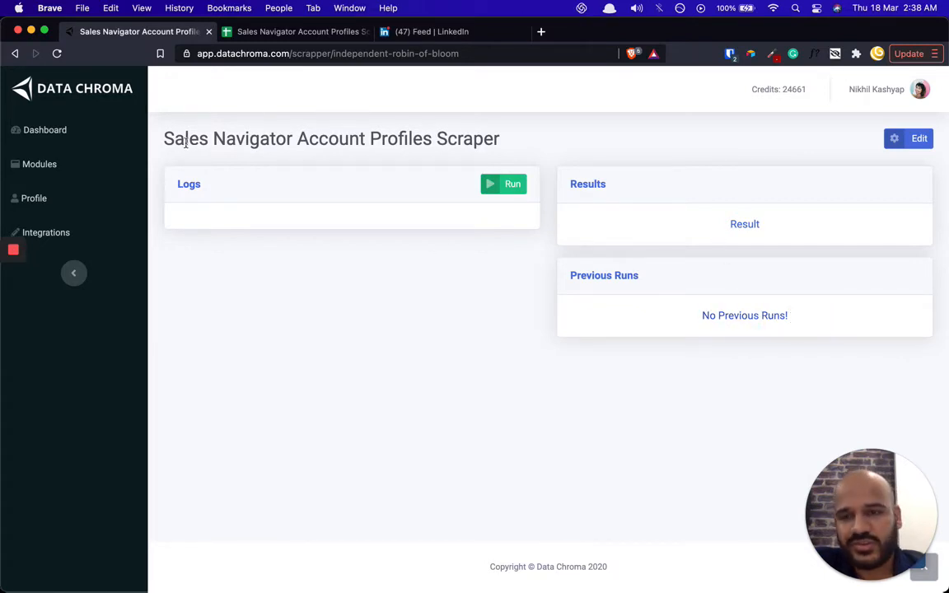
left_click_drag(169, 140, 512, 144)
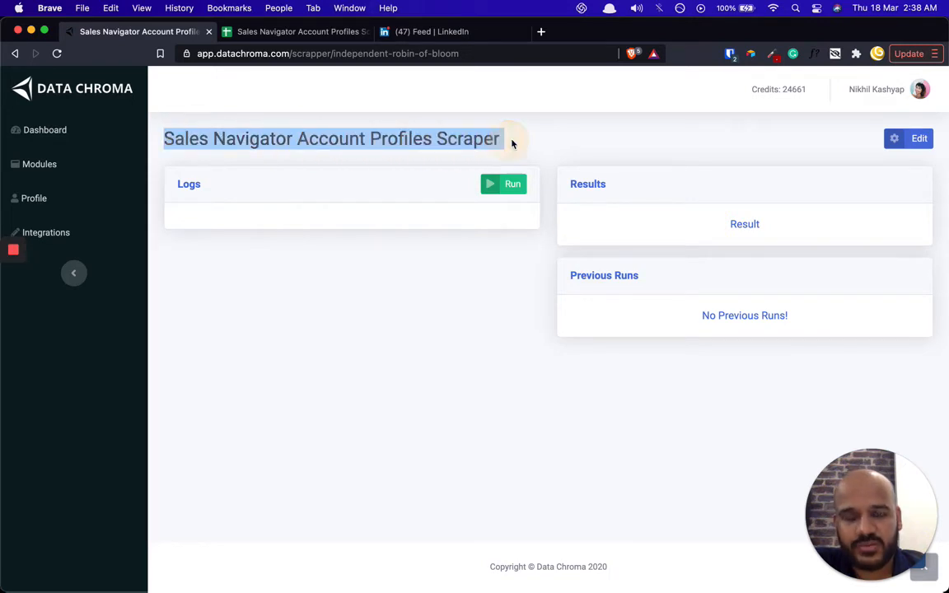
left_click(515, 142)
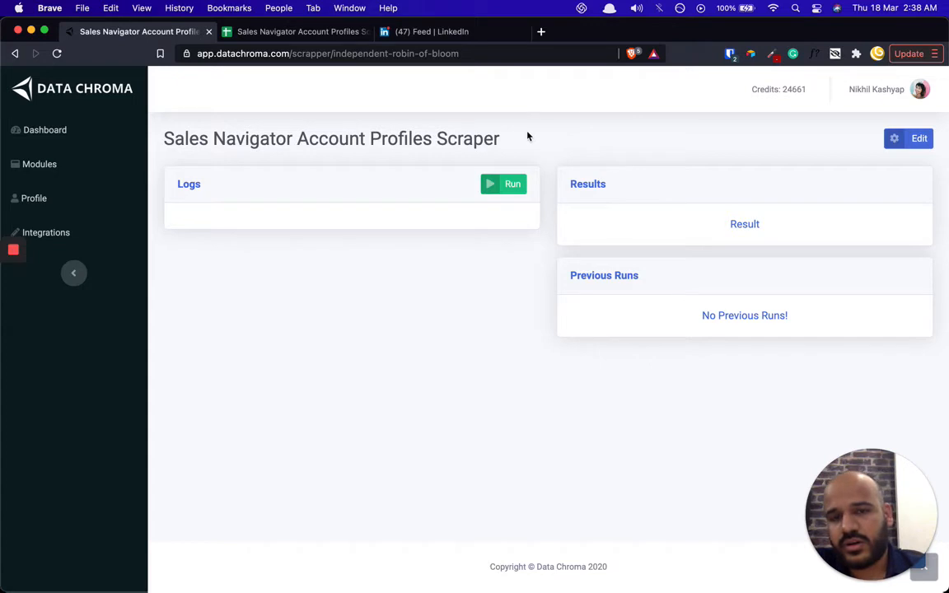
Run the Sales Navigator Account Profiles Scraper and follow the scraping progress in its log
left_click(517, 186)
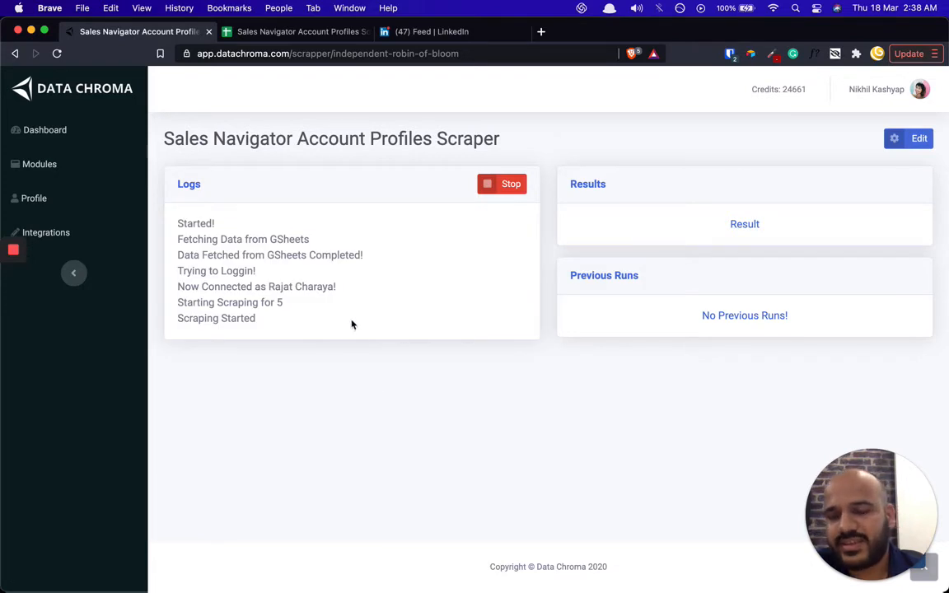
left_click_drag(179, 224, 252, 292)
left_click(323, 276)
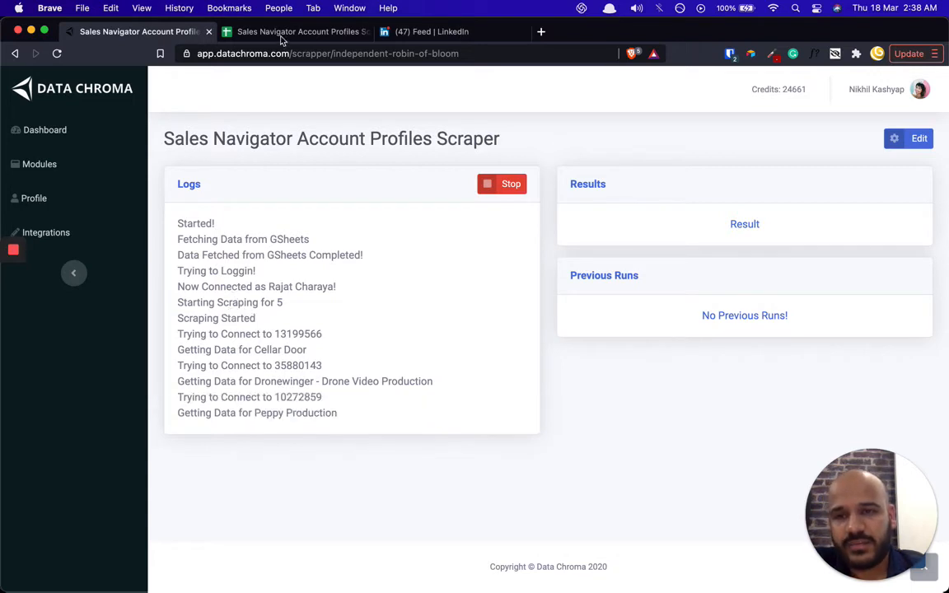
left_click_drag(285, 304, 276, 301)
left_click(258, 296)
left_click_drag(315, 261, 310, 260)
left_click(310, 323)
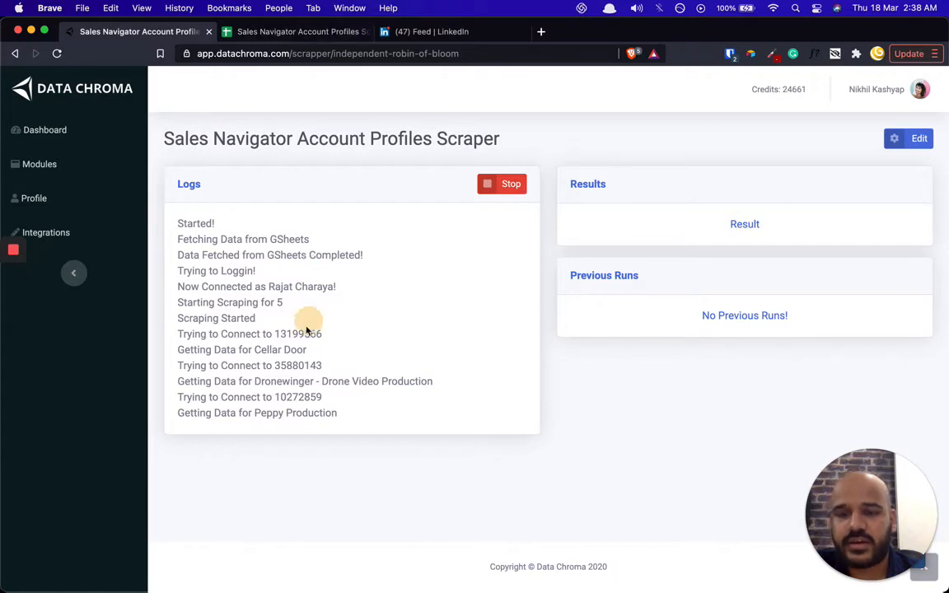
left_click_drag(198, 350, 323, 398)
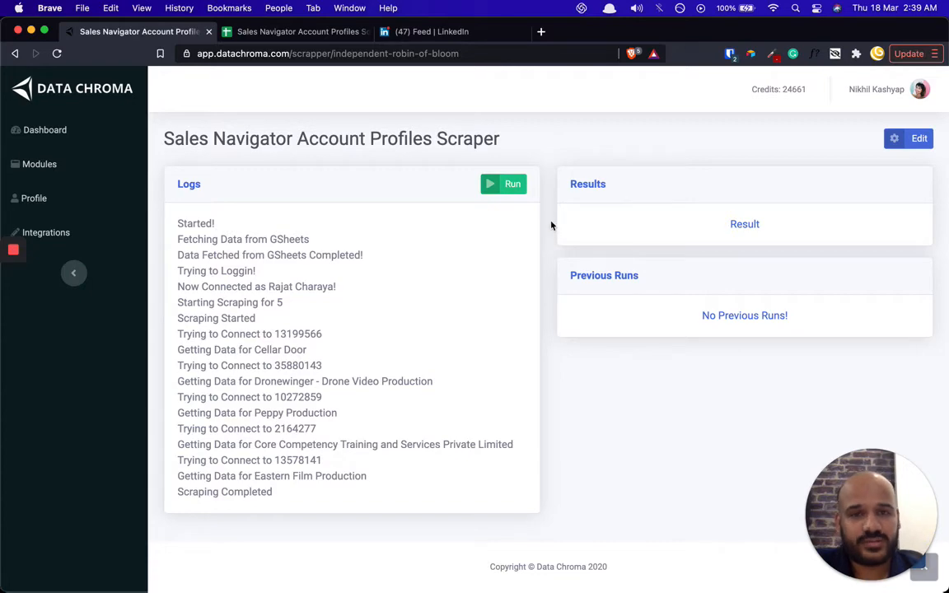
Download the scraping result and save it as results in comma-separated values format in the Downloads folder
left_click(751, 223)
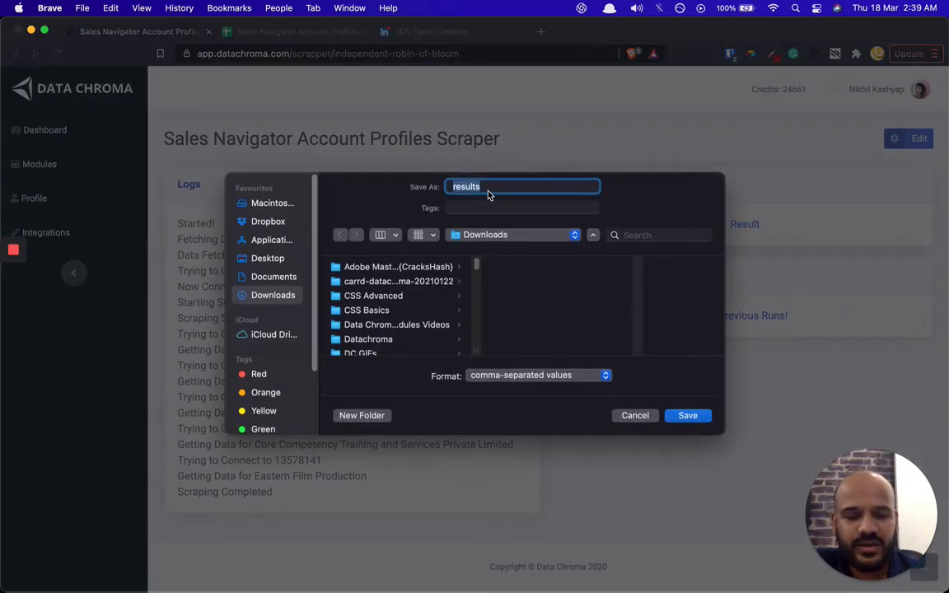
key("Return")
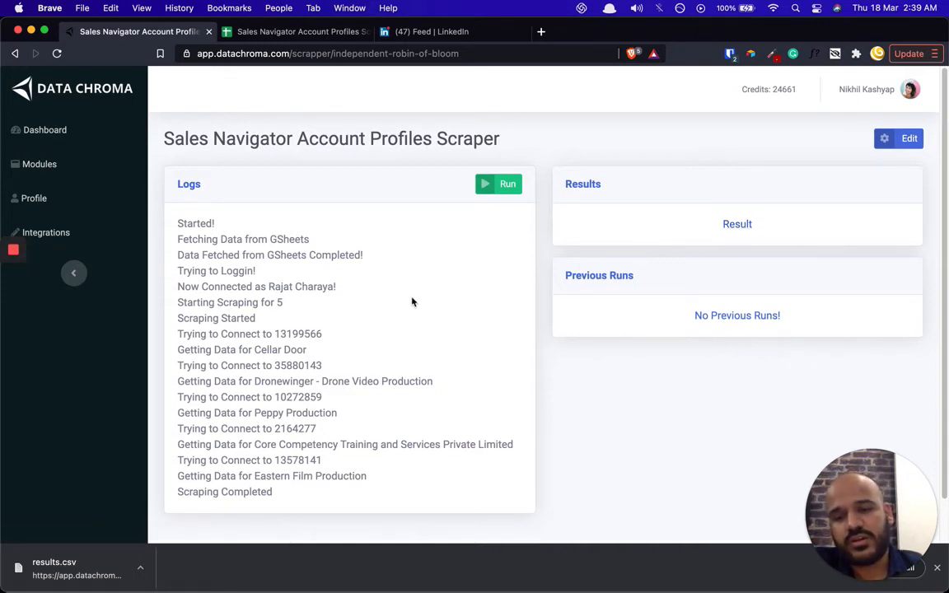
Review the scraper's log and switch to the spreadsheet's Results sheet
scroll(294, 363, "down", 1)
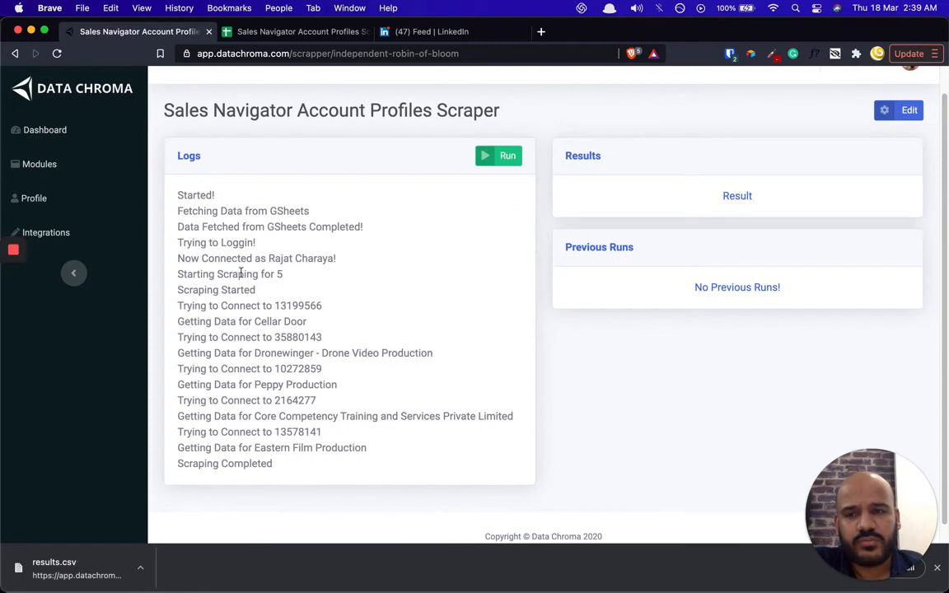
scroll(478, 343, "up", 1)
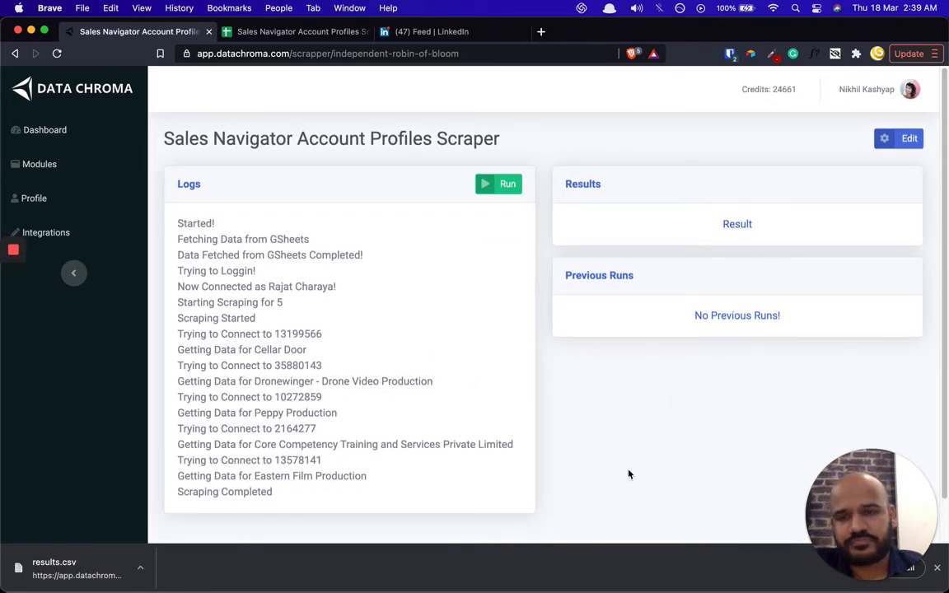
left_click(273, 31)
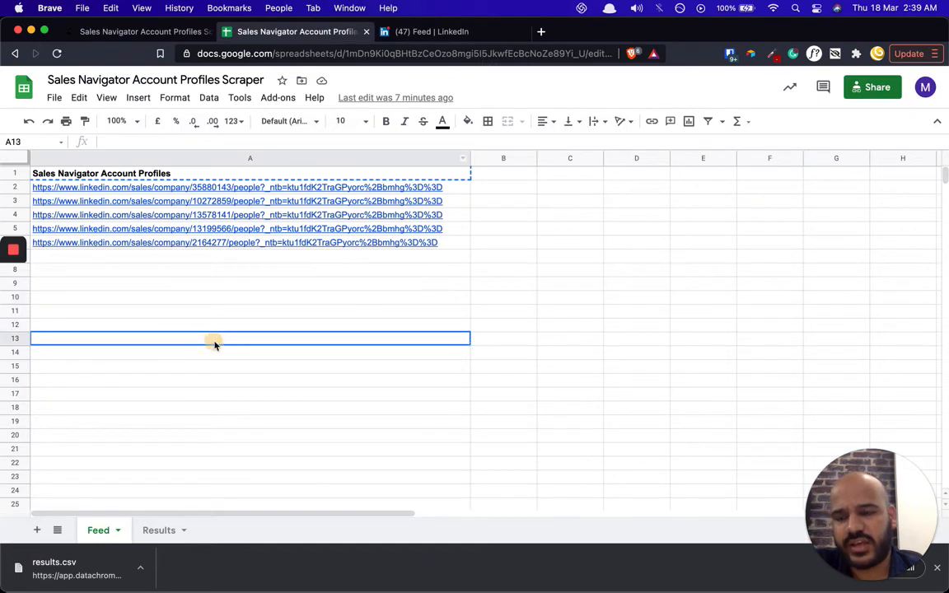
left_click(160, 531)
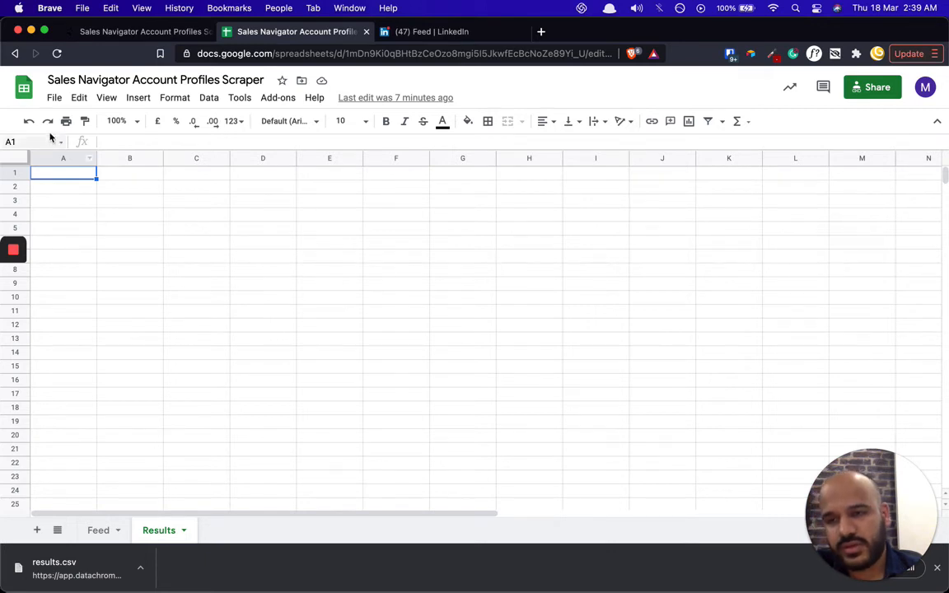
Import the downloaded results.csv file into the Results sheet, appending it to the current sheet with automatic separator detection
left_click(54, 97)
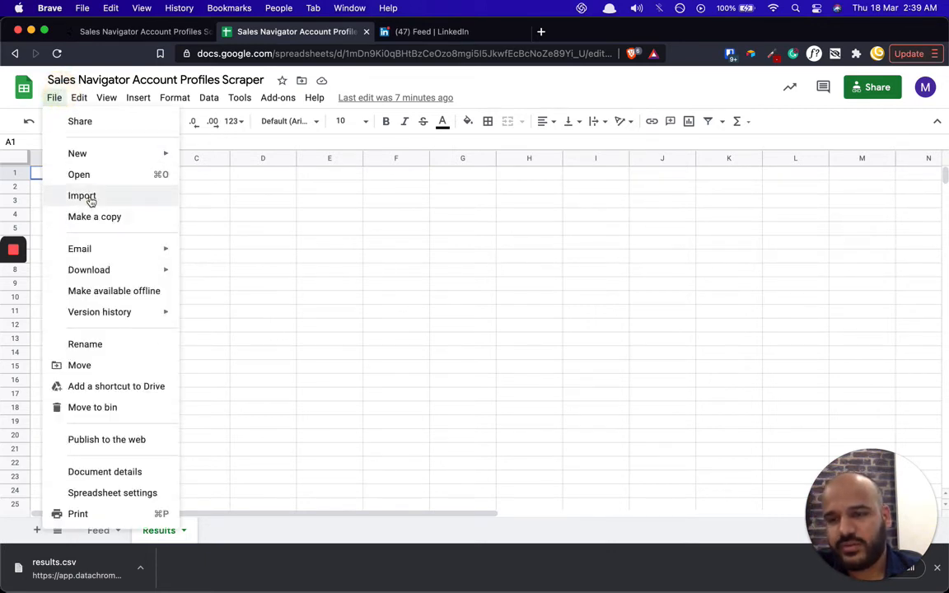
left_click(89, 198)
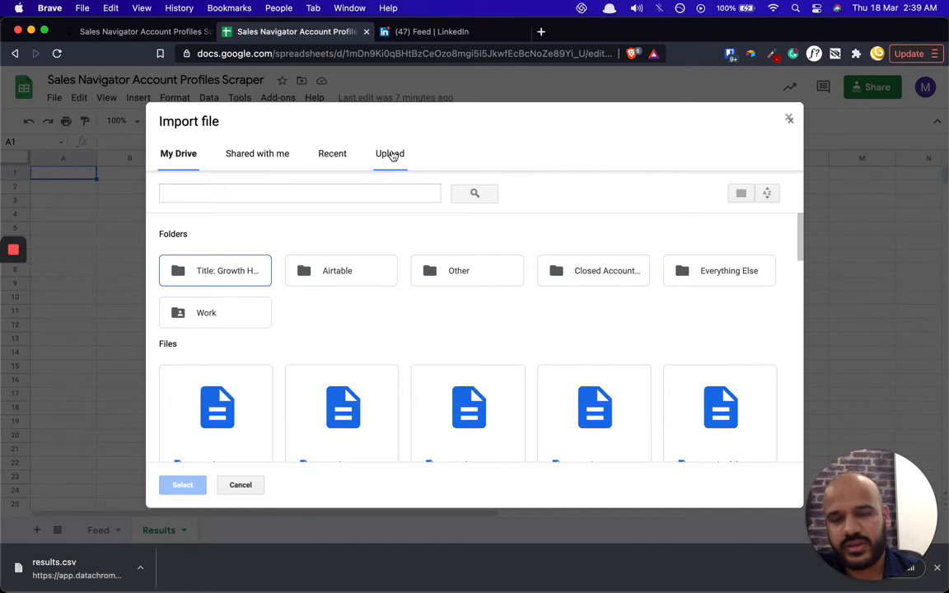
left_click(391, 156)
left_click_drag(58, 567, 427, 367)
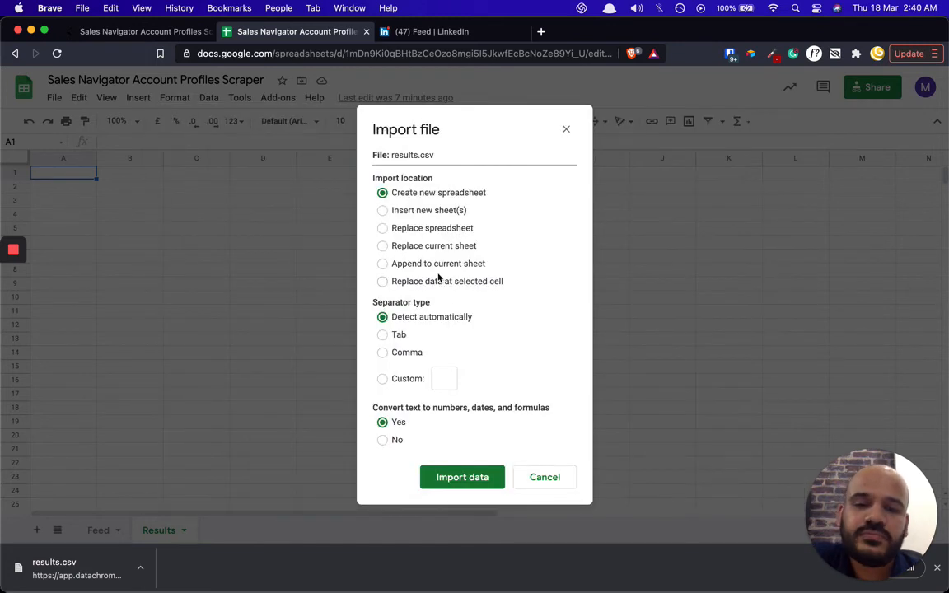
left_click(442, 263)
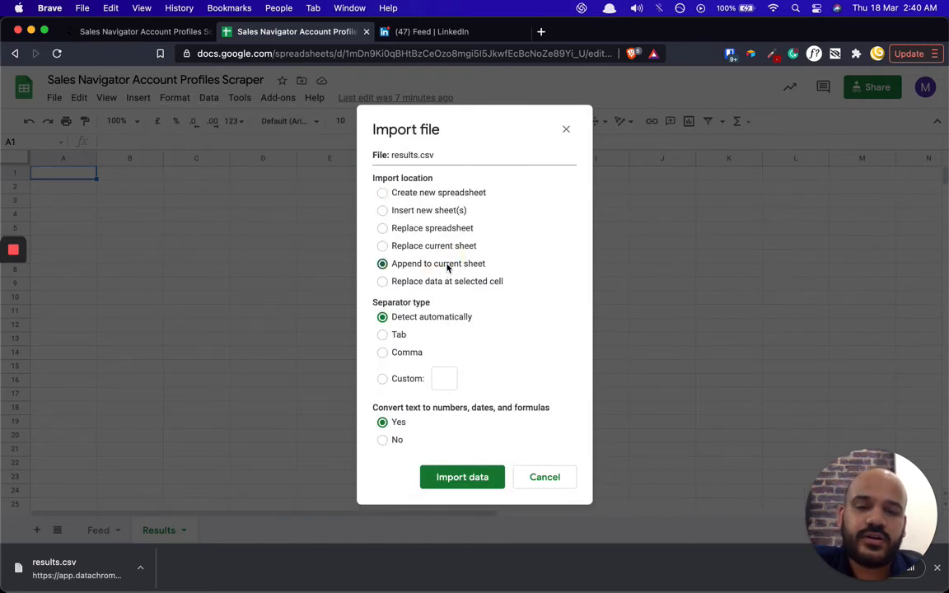
left_click(459, 477)
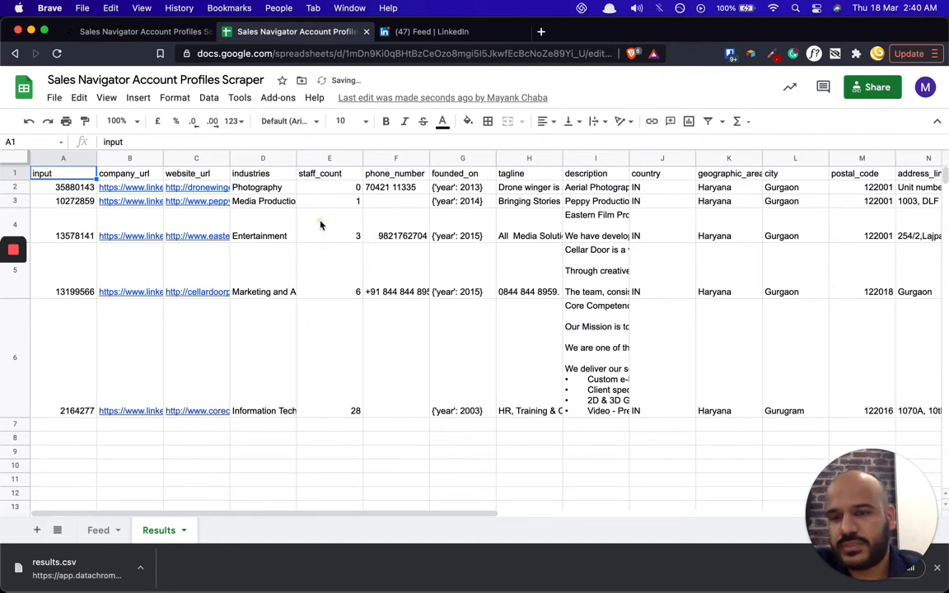
Examine the input IDs in A2:A6 and the full company URL in cell B2 of the imported results
left_click(323, 223)
left_click_drag(73, 196, 79, 345)
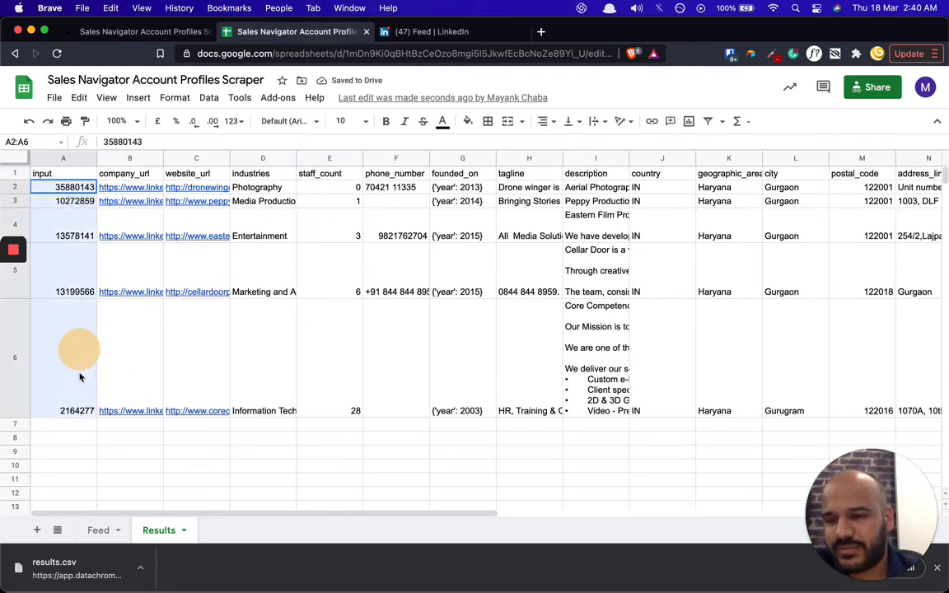
left_click(400, 315)
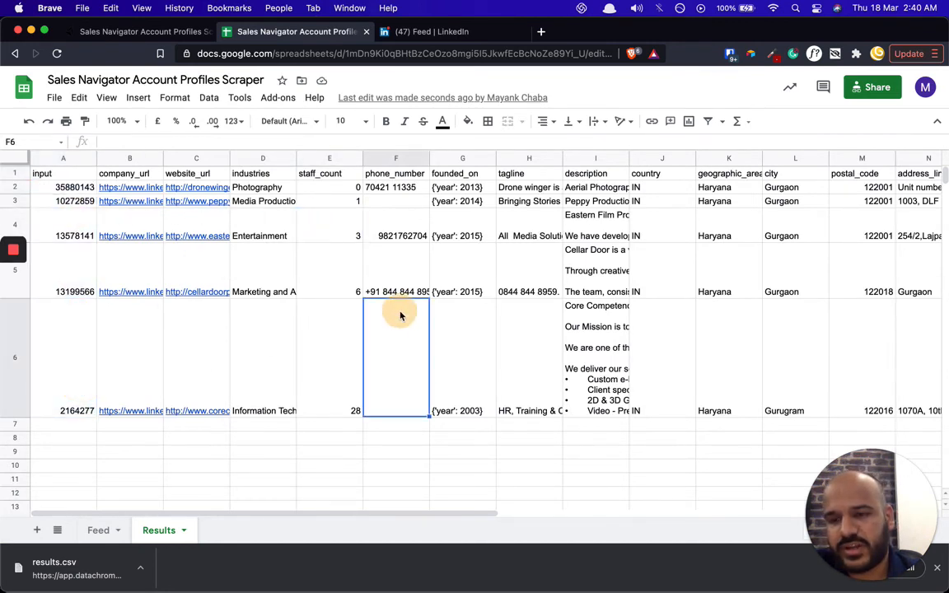
left_click(123, 187)
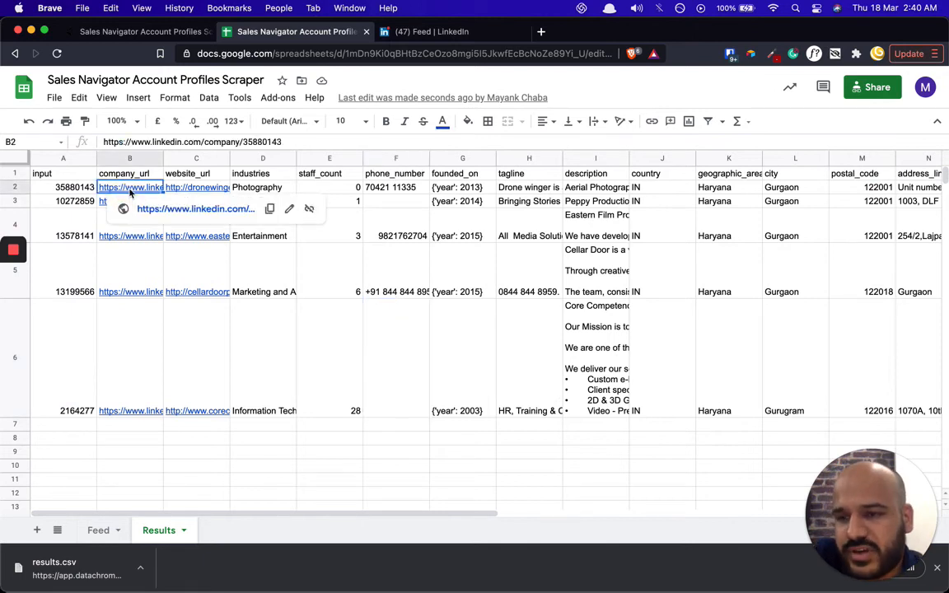
key("Left")
key("Right")
key("Return")
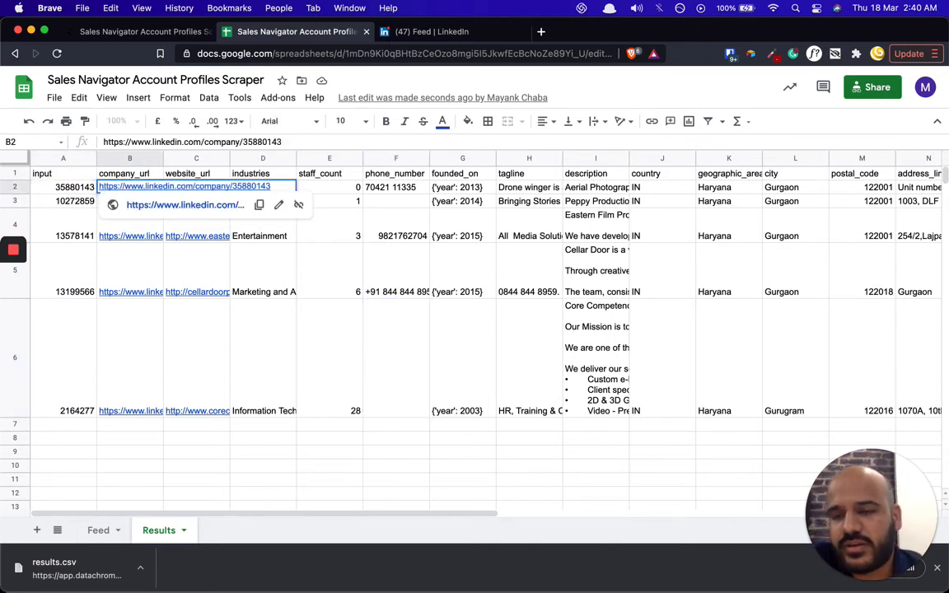
key("Return")
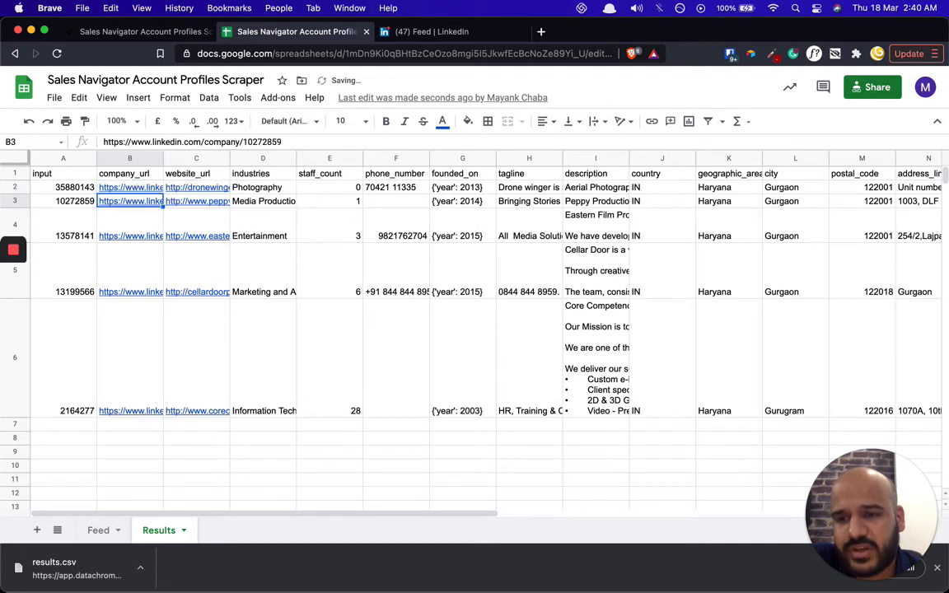
Examine the website_url, industries and staff_count columns for the first few companies in the results
key("Up")
key("Right")
key("Down")
key("Up")
key("Right")
key("Down")
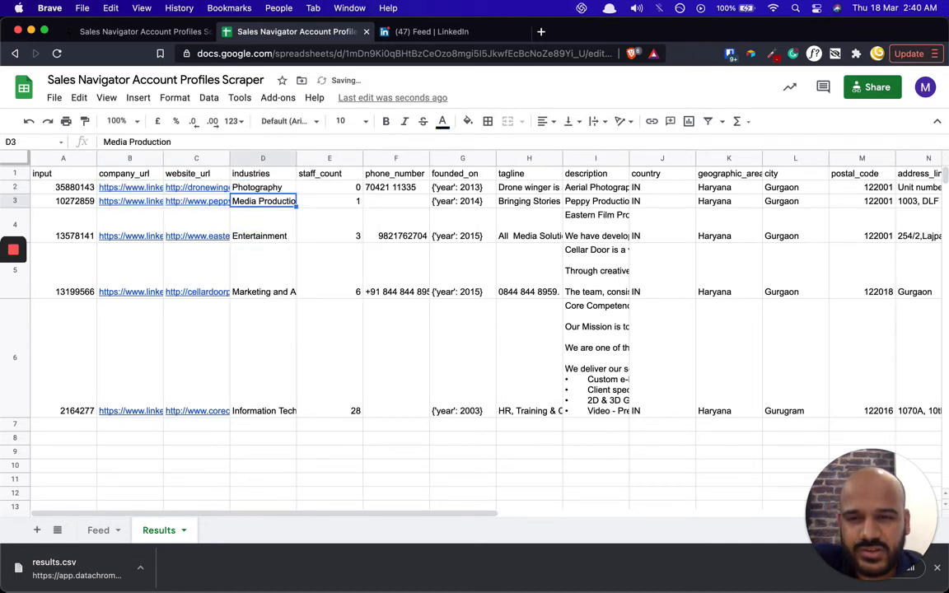
key("Up")
key("Right")
key("Down")
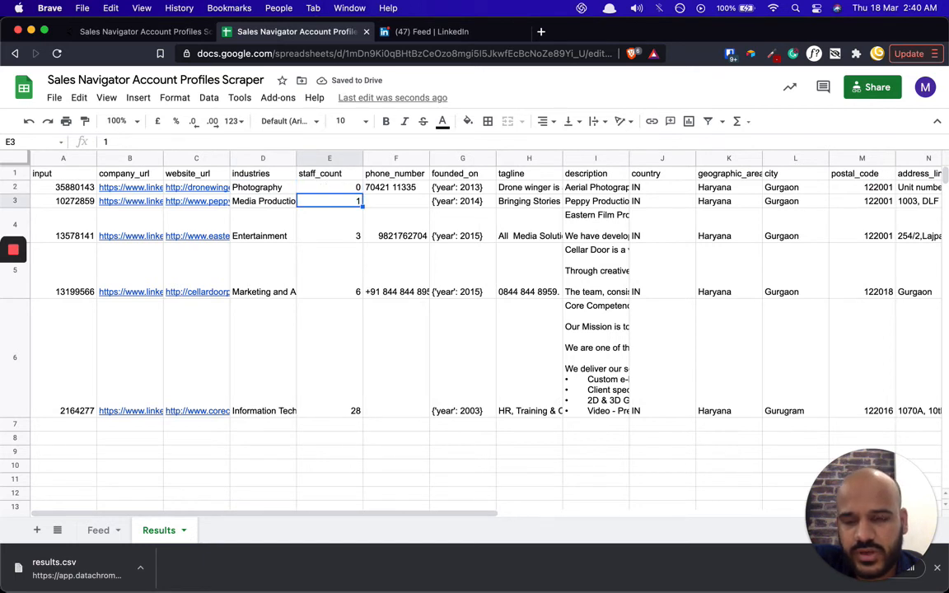
key("Down")
key("Left")
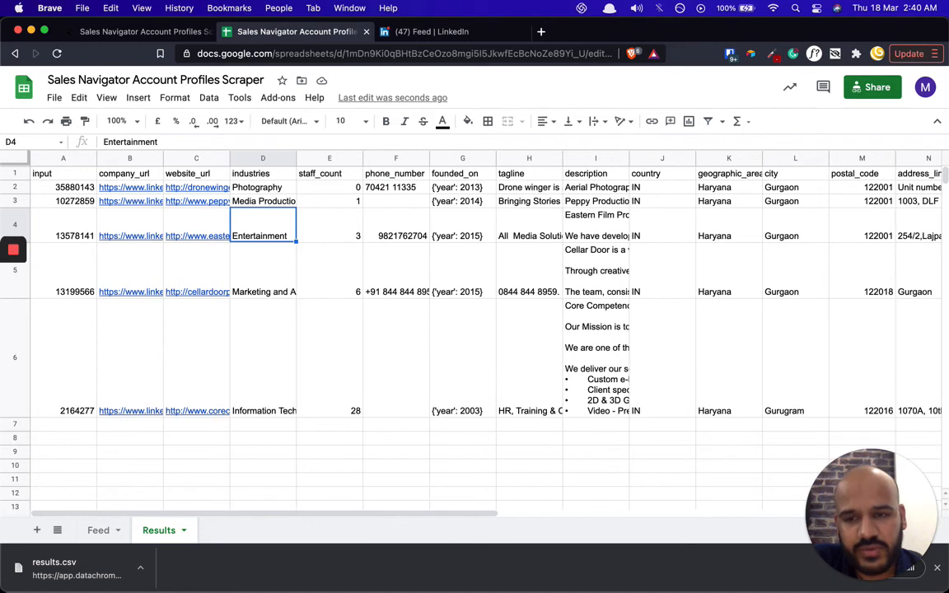
Examine the staff_count and phone_number columns across the imported company rows
key("Up")
key("Right")
key("Up")
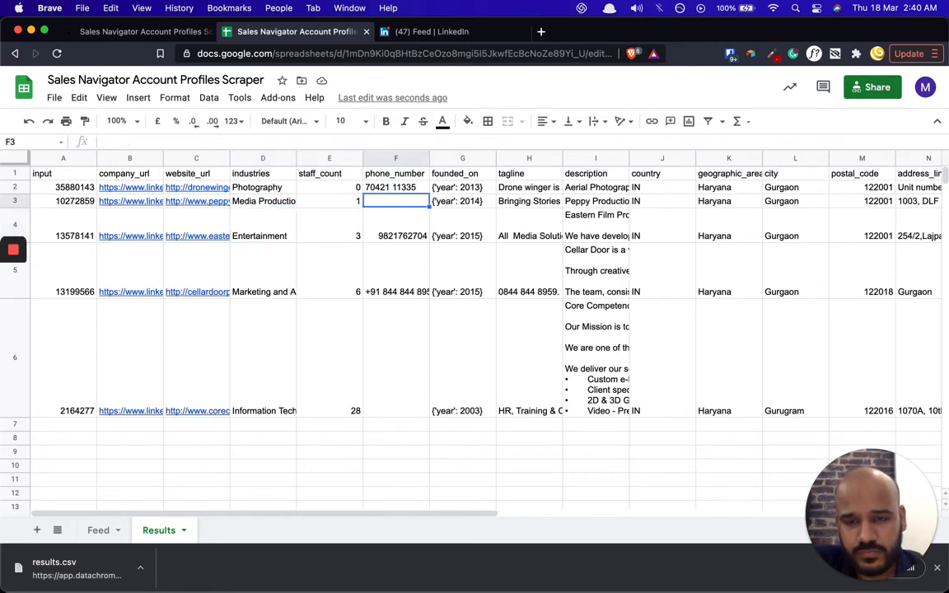
key("Right")
key("Down")
key("Down")
key("Down")
key("Up")
key("Up")
key("Up")
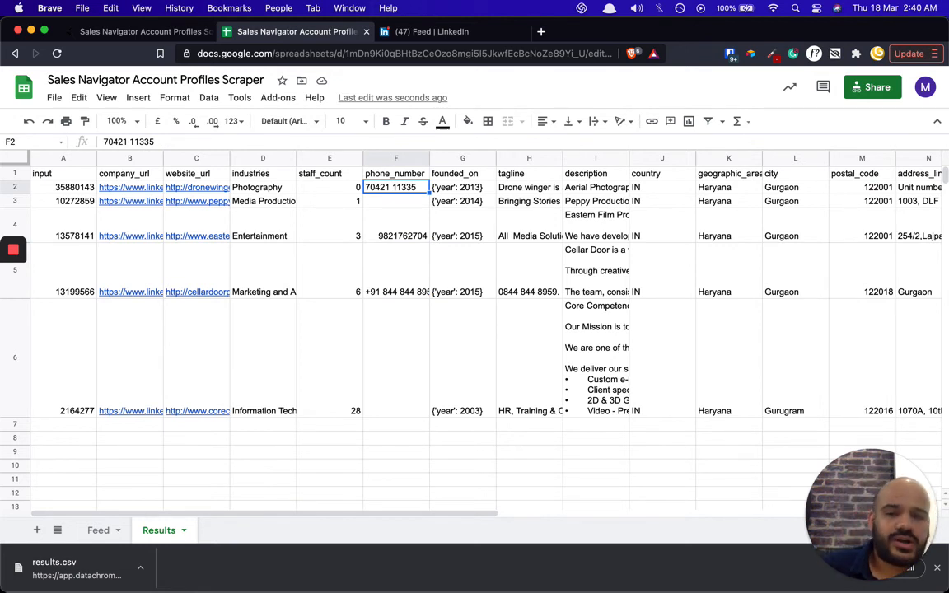
Examine the founded_on, tagline and description columns, including the full description text in cell I2
key("Right")
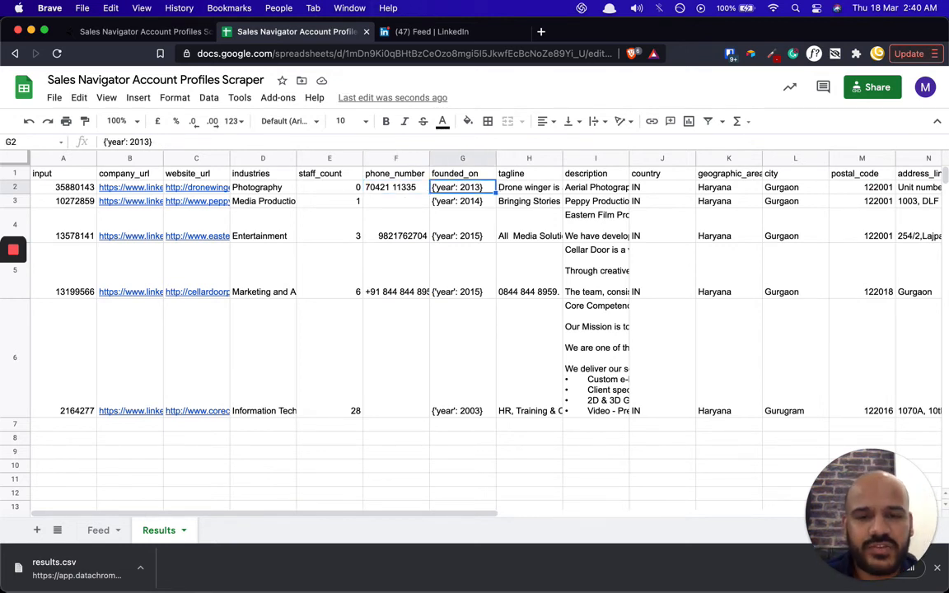
key("Right")
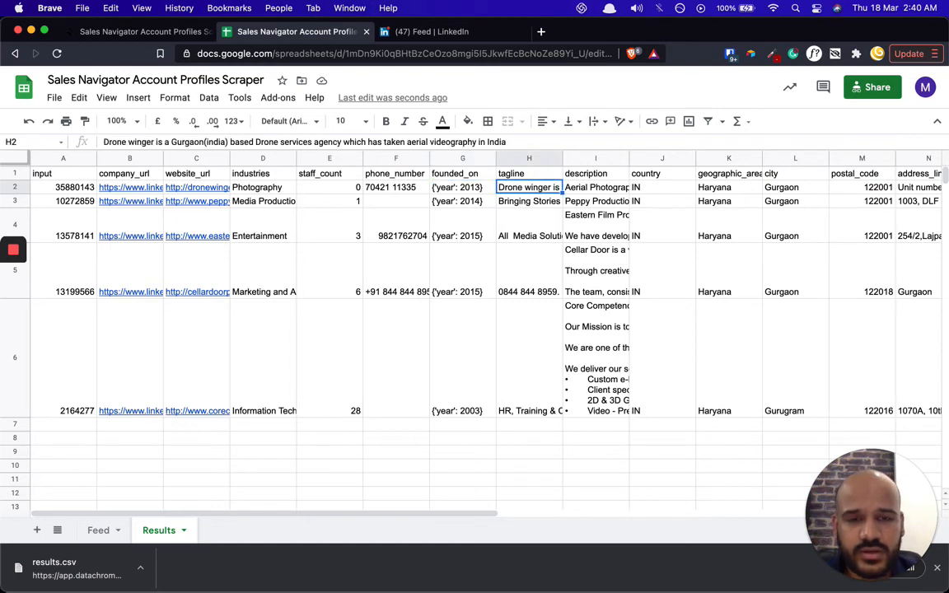
key("Return")
key("Return")
key("Right")
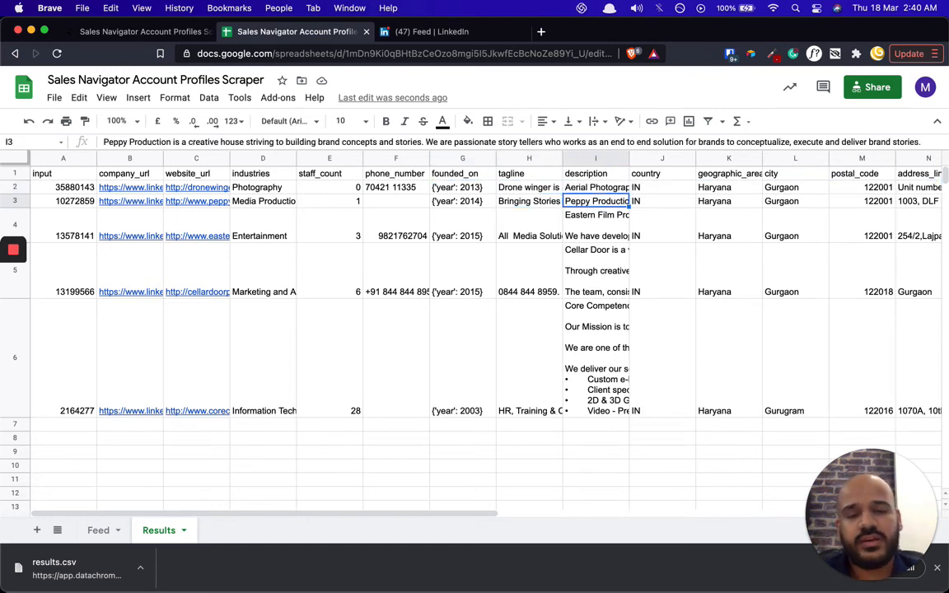
key("Up")
key("Return")
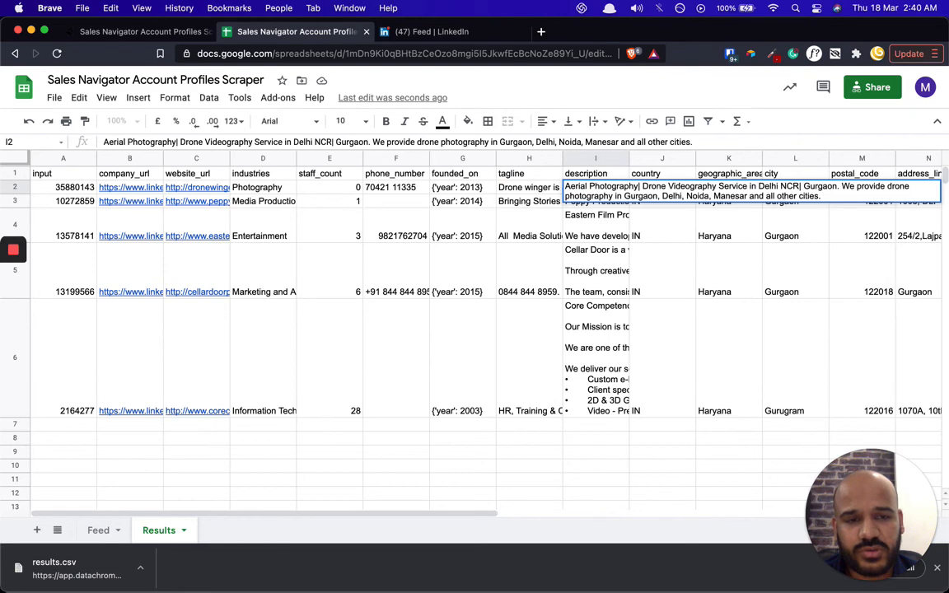
key("Return")
Examine the country, geographic area and city columns for the first company in row 2
key("Right")
key("Up")
key("Right")
key("Right")
key("Right")
key("Right")
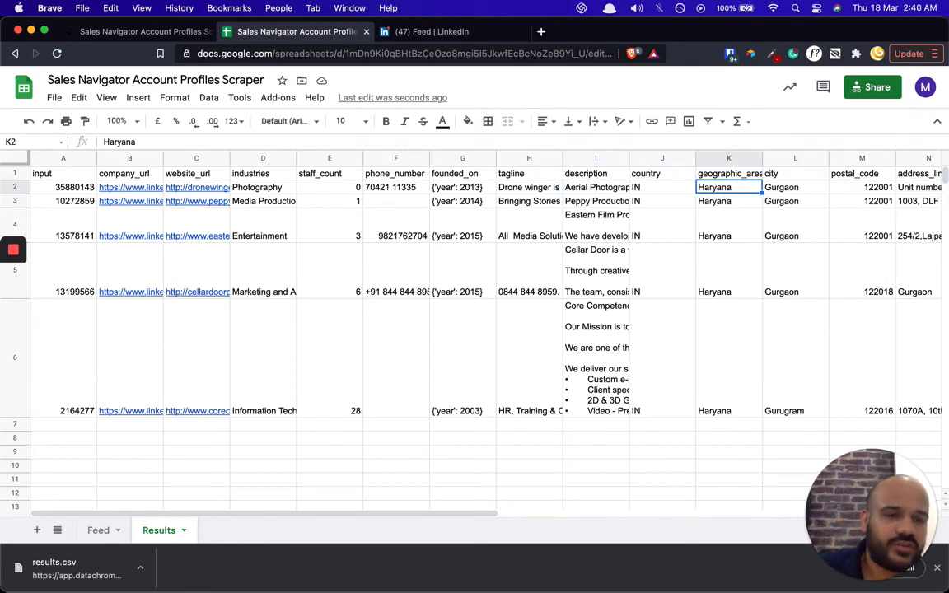
key("Right")
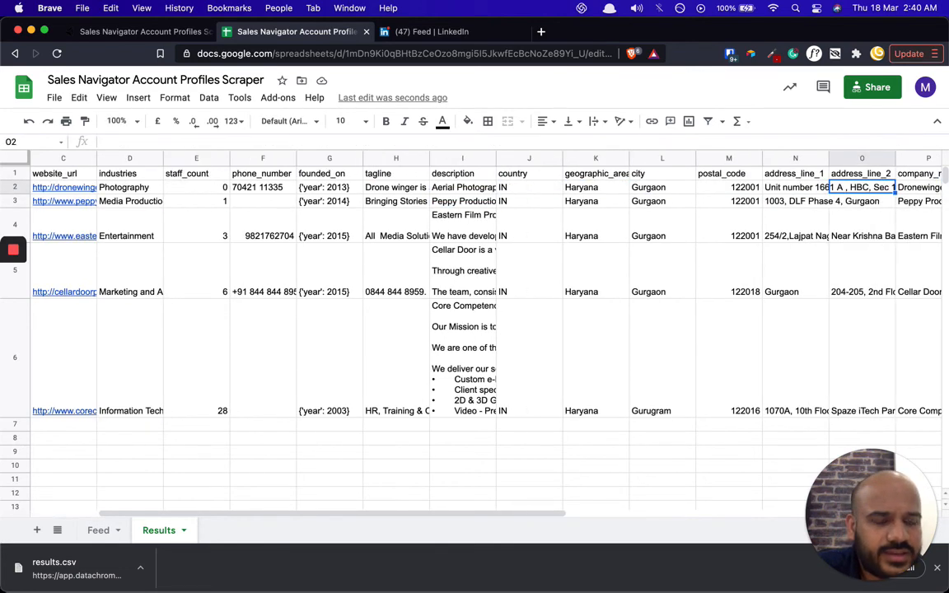
key("Left")
key("Left")
key("Left")
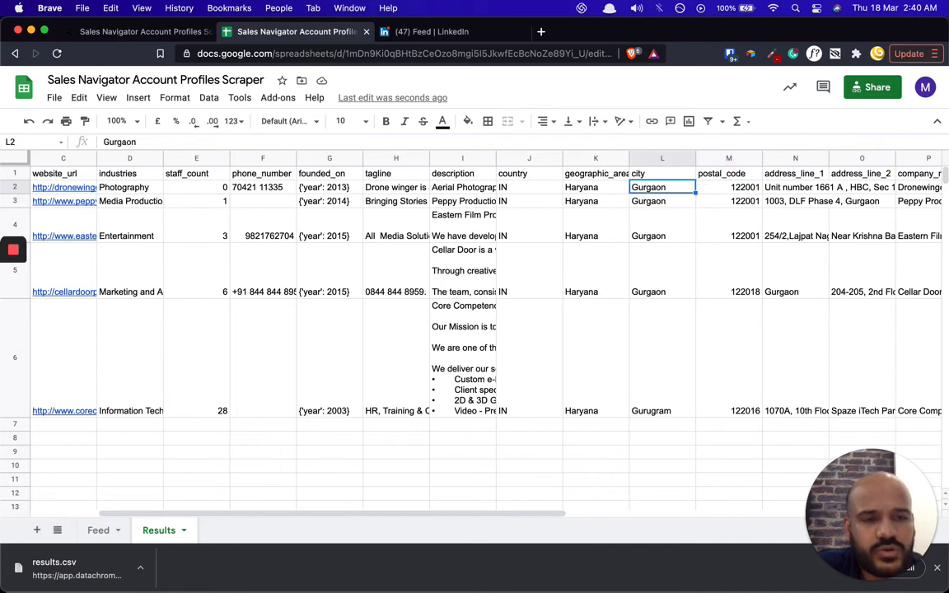
Examine the postal_code, address line and company_name columns for the first company in row 2
key("Right")
key("Right")
key("Right")
key("Right")
key("Right")
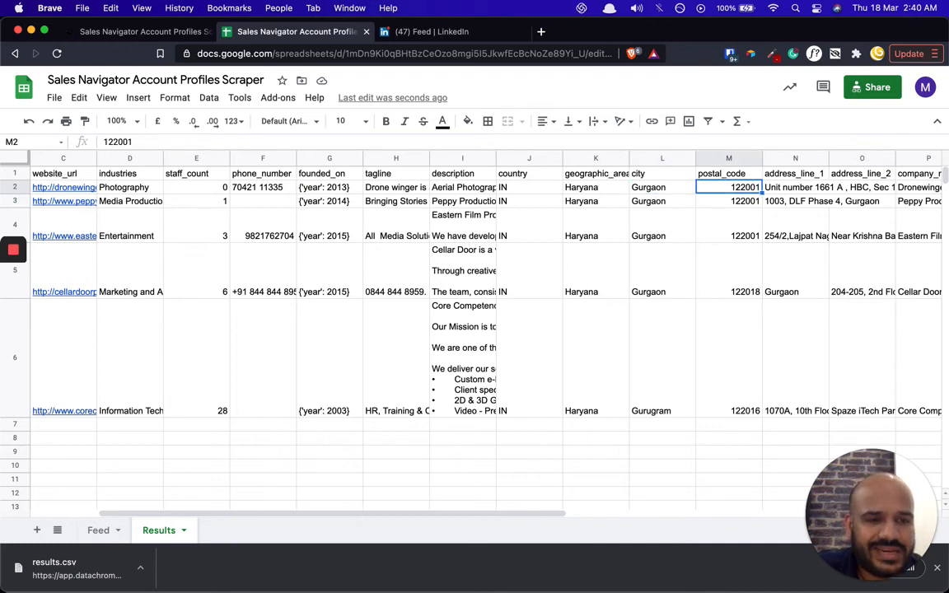
key("Left")
key("Return")
key("Return")
key("Up")
key("Right")
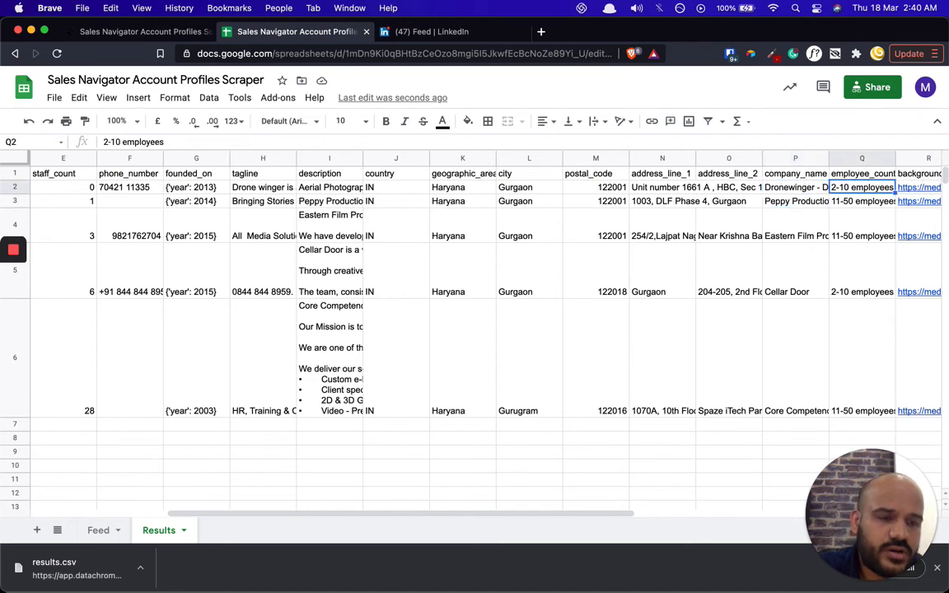
Examine the employee count, background image and company_type columns of the imported results
key("Down")
key("Up")
key("Right")
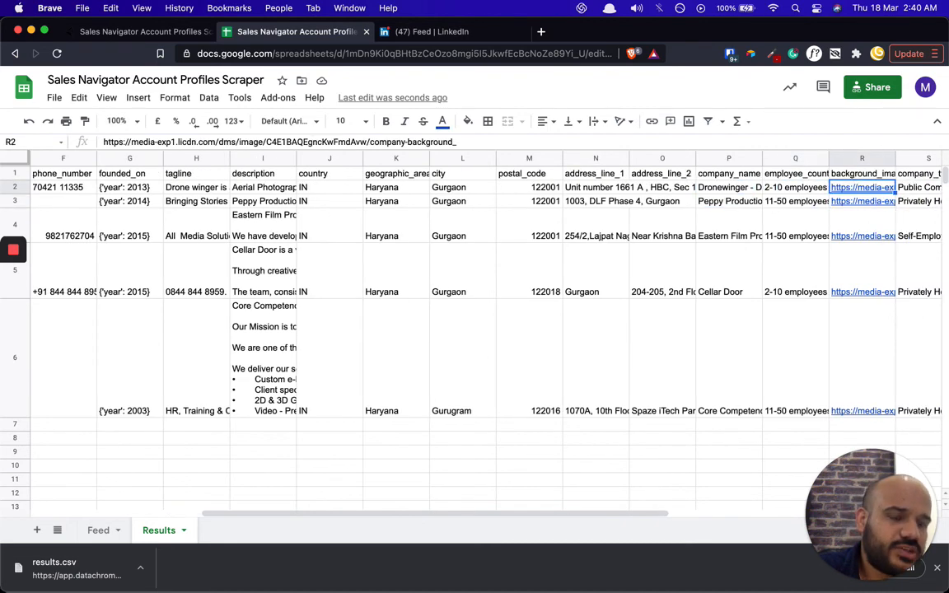
key("Right")
key("Right")
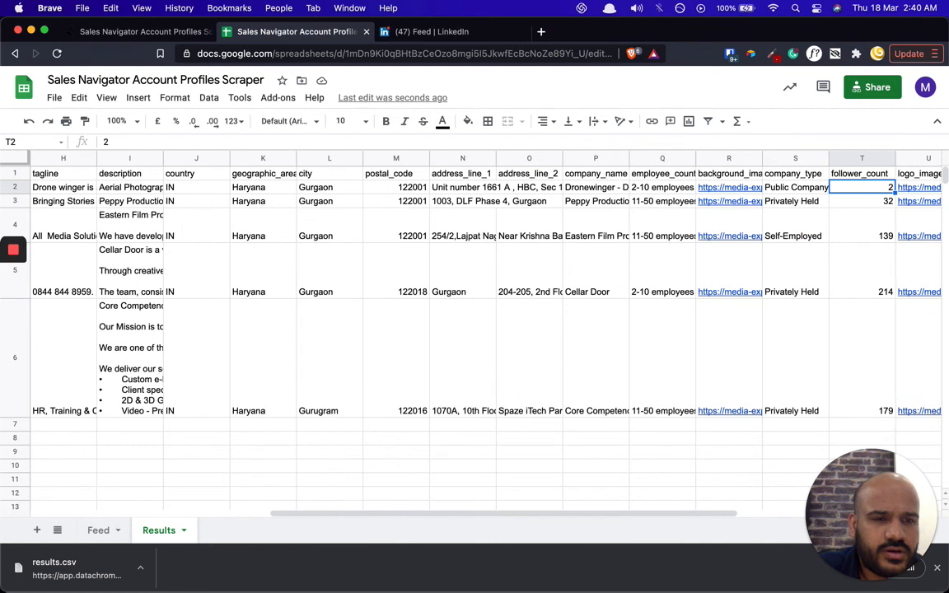
key("Left")
key("Up")
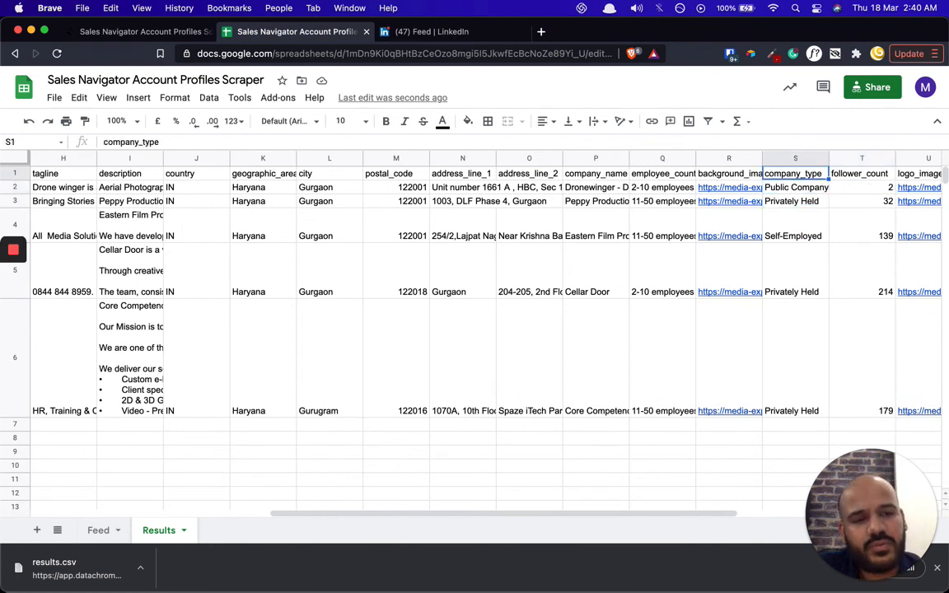
Compare the company_type entries of the first two companies and check the follower_count column
key("Down")
key("Down")
key("Up")
key("Right")
key("Right")
key("Left")
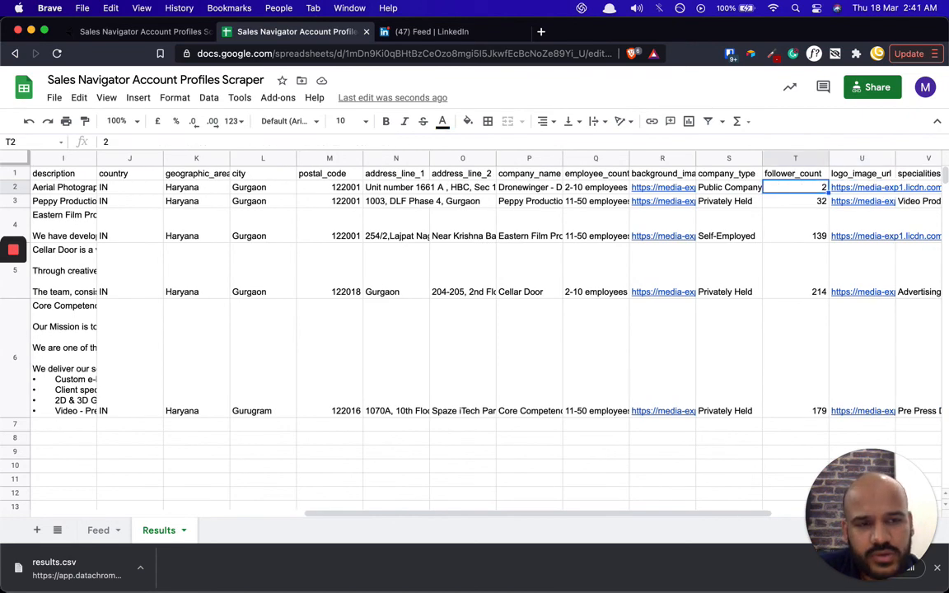
Examine the full logo image URL in cell U2 and the specialities and emails columns
key("Right")
key("Right")
key("Left")
key("Return")
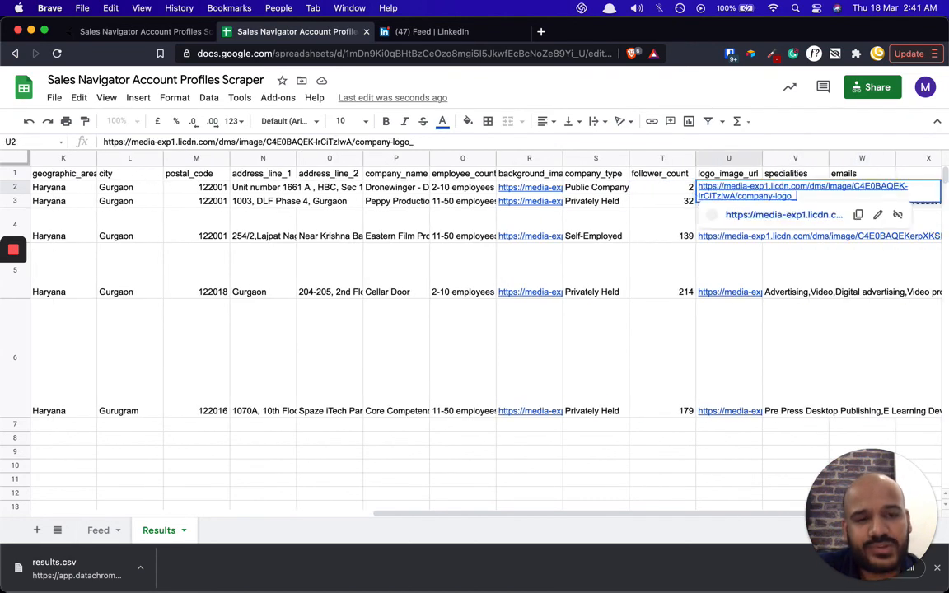
key("Return")
key("Up")
key("Right")
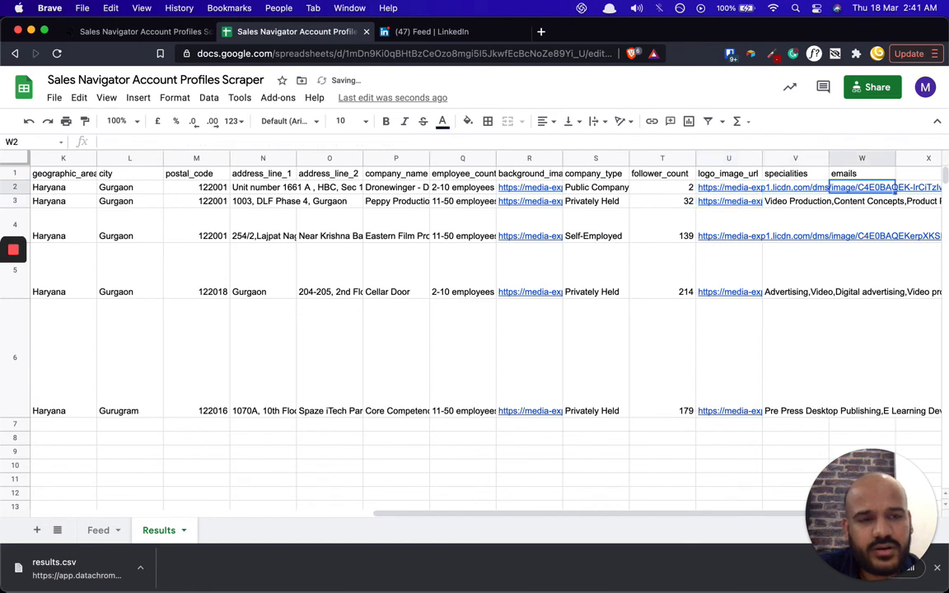
key("Down")
key("Return")
key("Return")
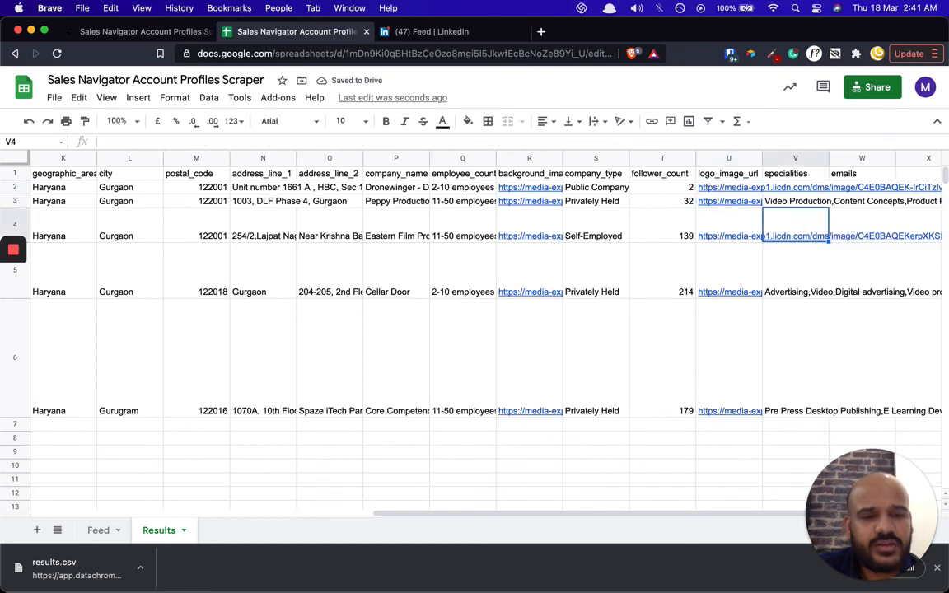
Check the specialities and emails cells of the third company in row 4
key("Up")
key("Right")
key("Return")
key("Return")
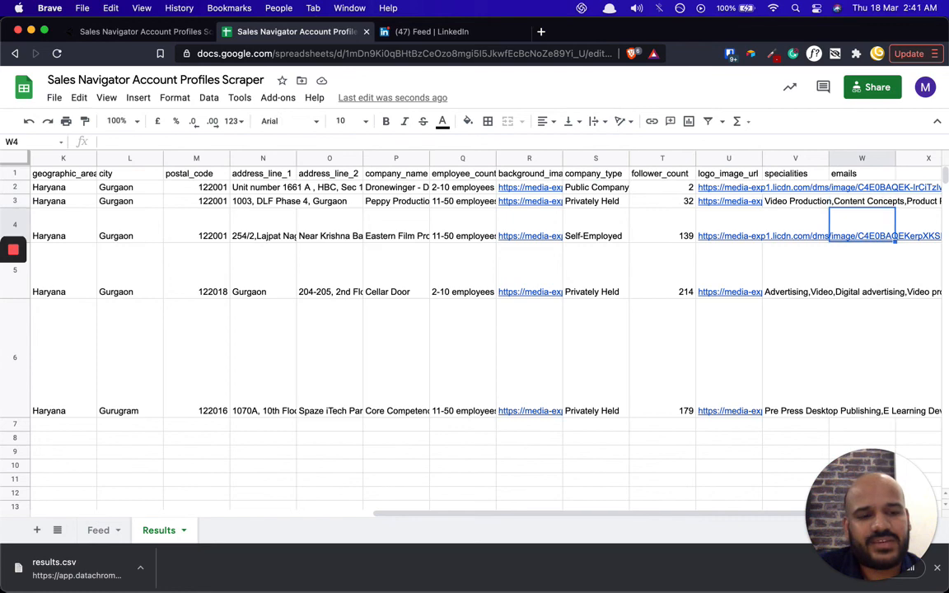
key("Right")
key("Left")
key("Left")
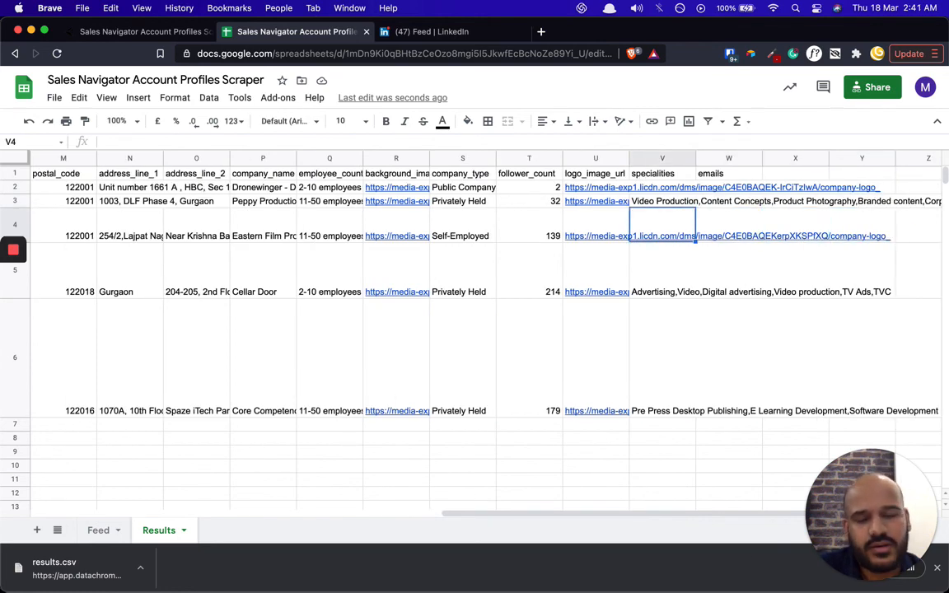
Review the scraped fields in row 4 from the company logo URL back to the input column
key("Left")
key("Left")
key("Left")
key("Left")
key("Left")
key("Left")
key("Left")
key("Left")
key("Left")
key("Left")
key("Left")
key("Left")
key("Left")
key("Left")
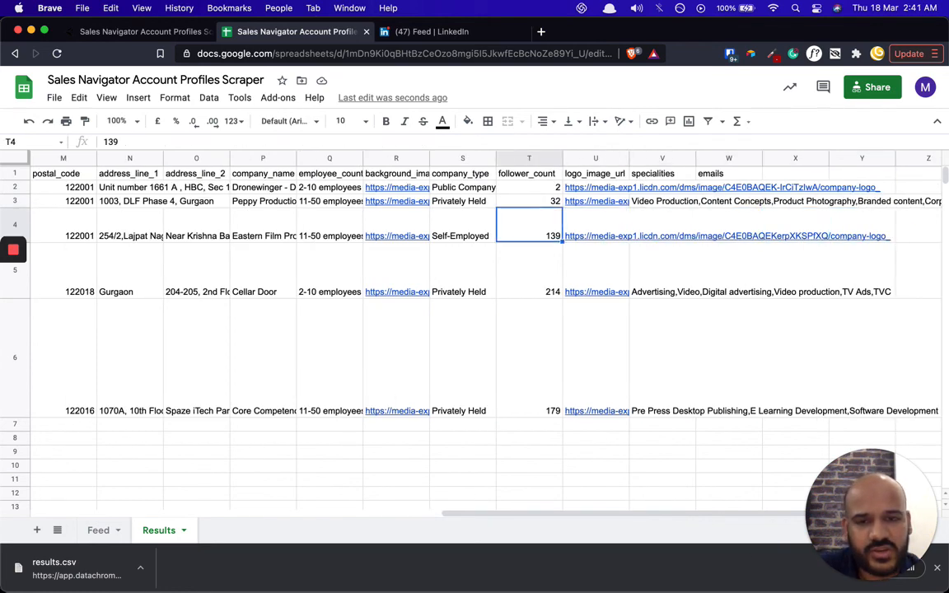
key("Left")
key("Left")
key("Left")
key("Left")
key("Left")
key("Left")
key("Left")
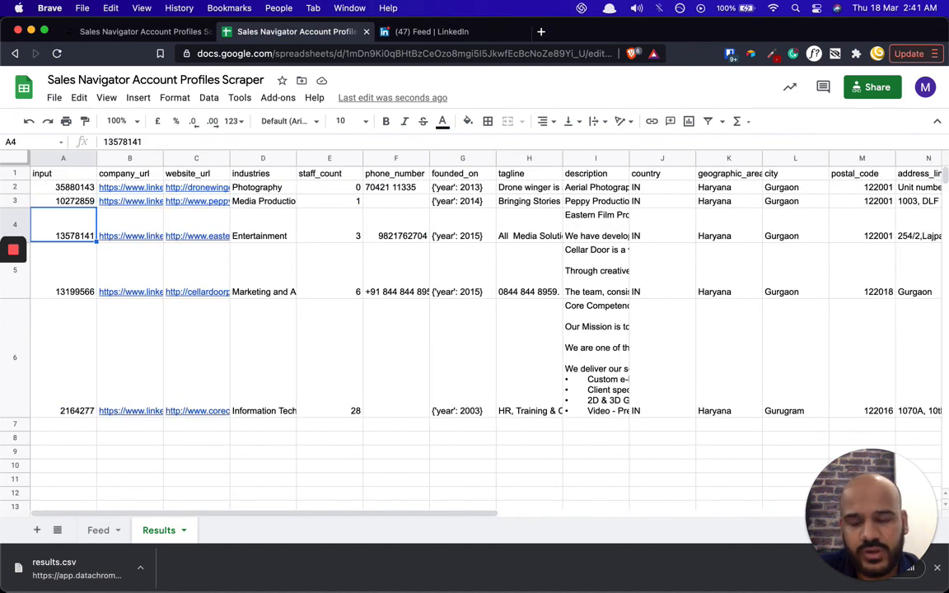
key("Up")
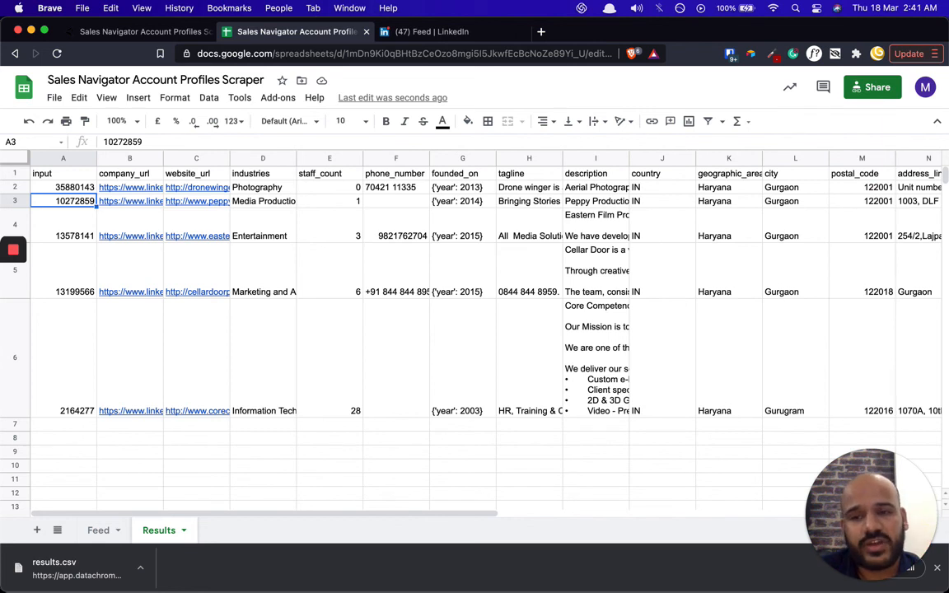
Examine the company_url, website_url and industries entries of the first company in row 2 and their column headers
key("Right")
key("Up")
key("Up")
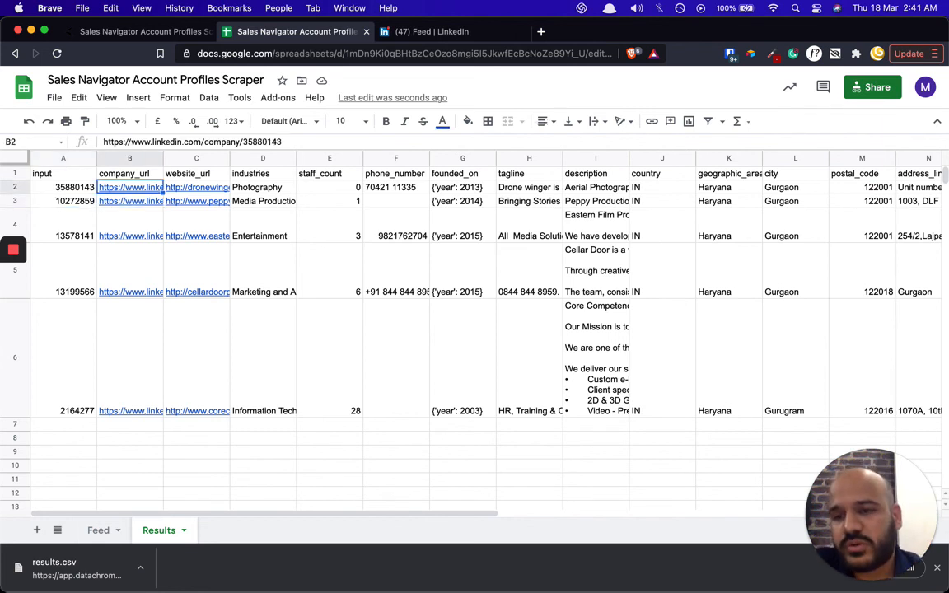
key("Left")
key("Down")
key("Right")
key("Right")
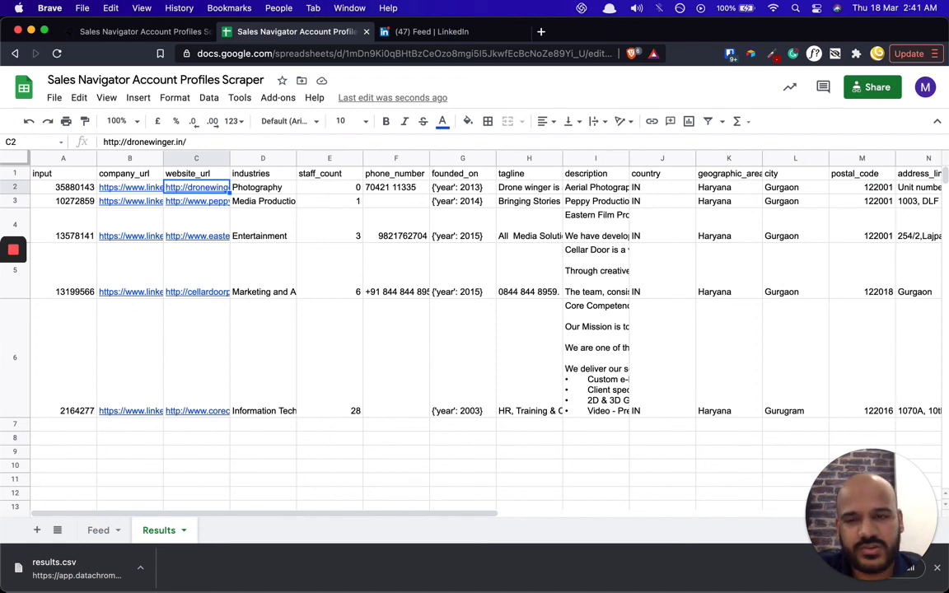
key("Right")
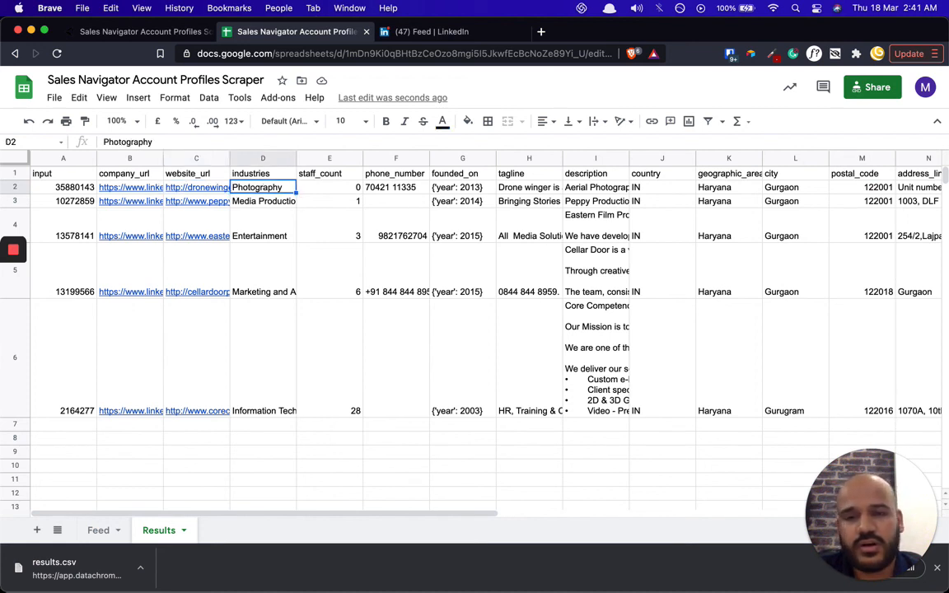
key("Up")
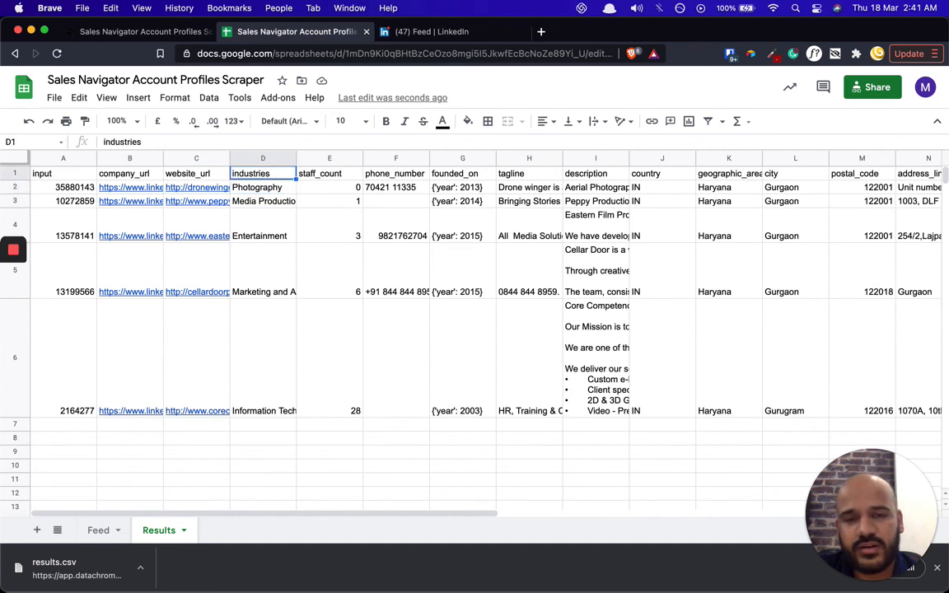
key("Left")
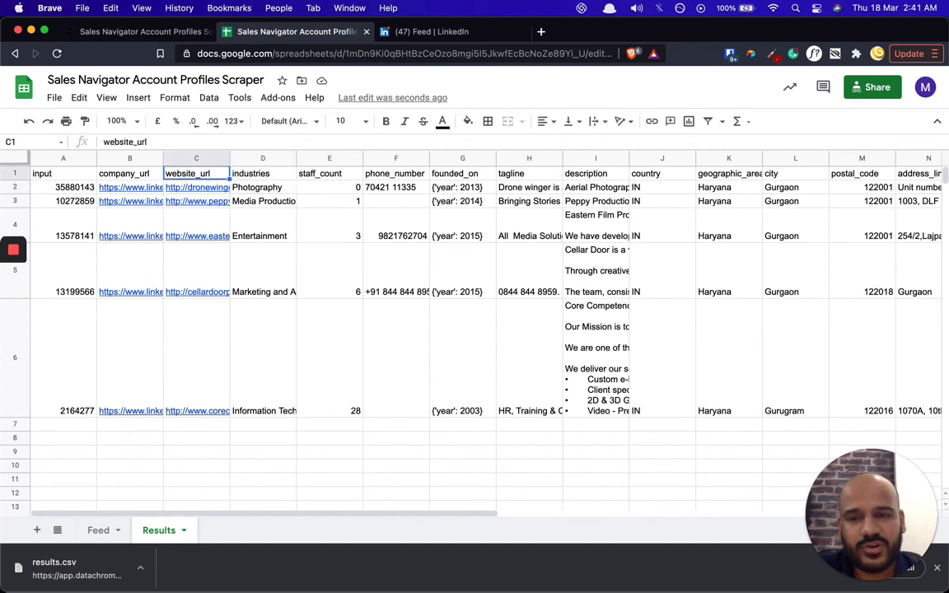
Review the columns from industries to description and read the second company's full description in cell I3
key("Right")
key("Right")
key("Right")
key("Right")
key("Right")
key("Right")
key("Down")
key("Down")
key("Right")
key("Right")
key("Left")
key("Left")
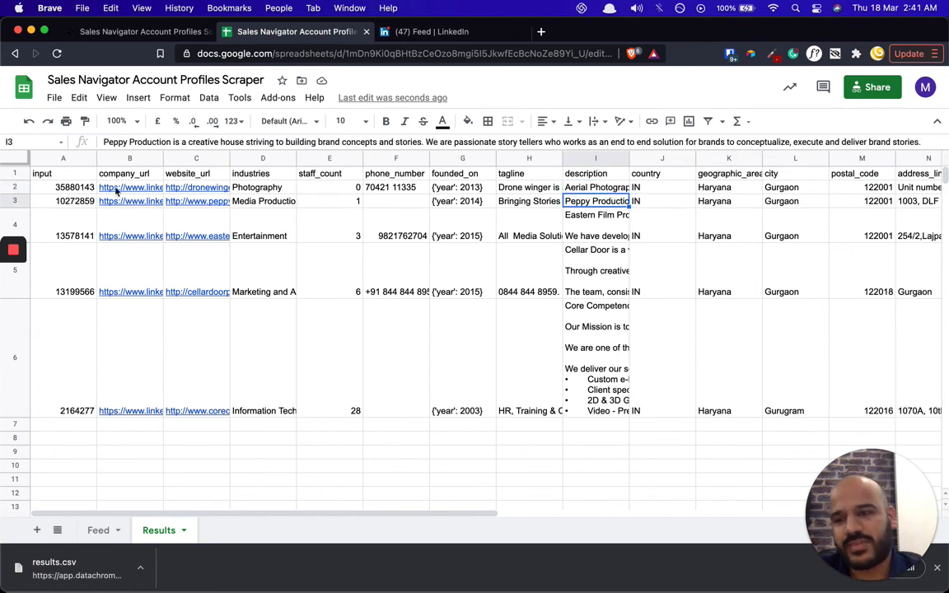